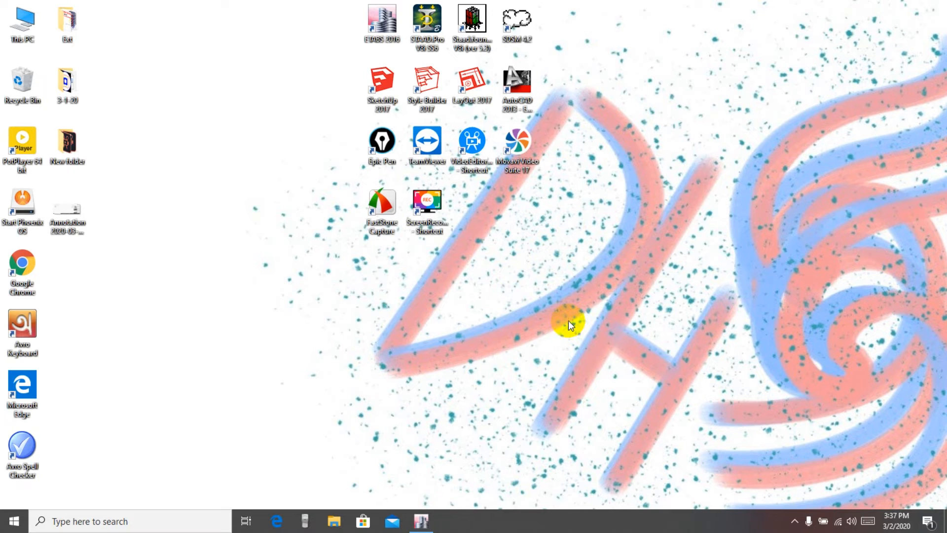
- Switch to the ETABS window showing the SOCE building model in 3-D
left_click(422, 520)
middle_click_drag(649, 248, 668, 266)
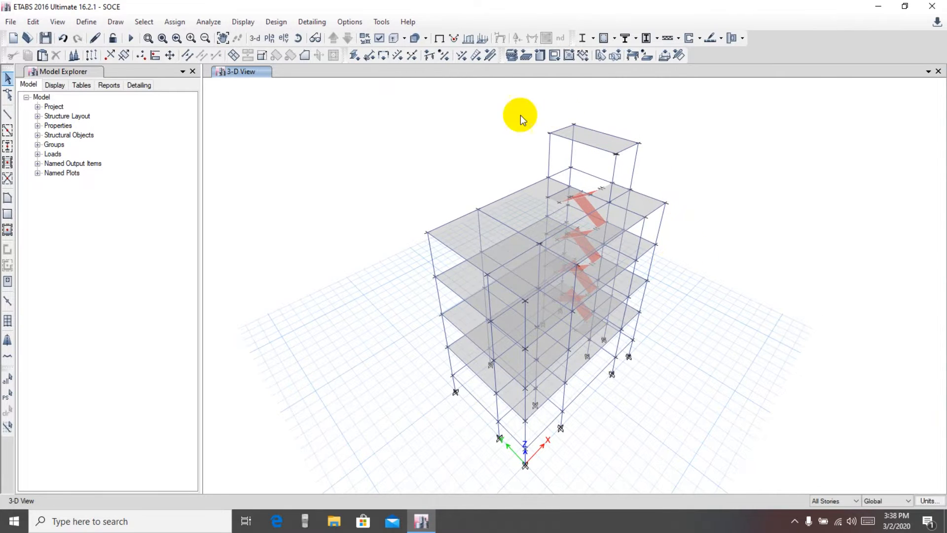
middle_click_drag(682, 415, 693, 395)
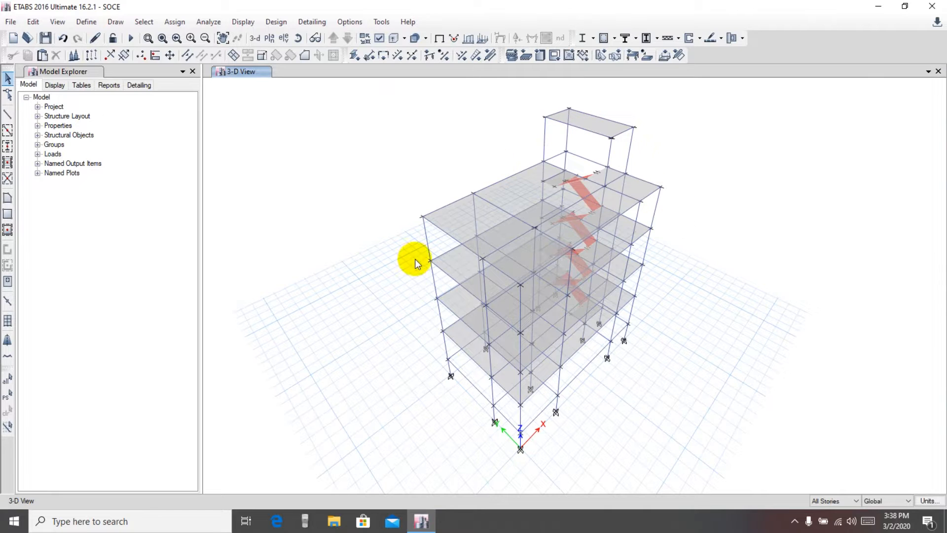
middle_click_drag(764, 283, 745, 289)
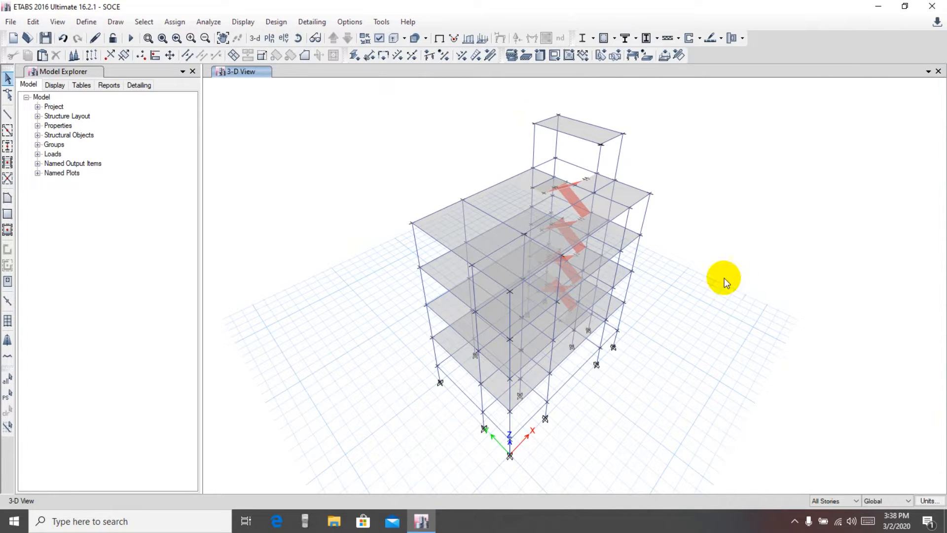
middle_click_drag(361, 151, 340, 159)
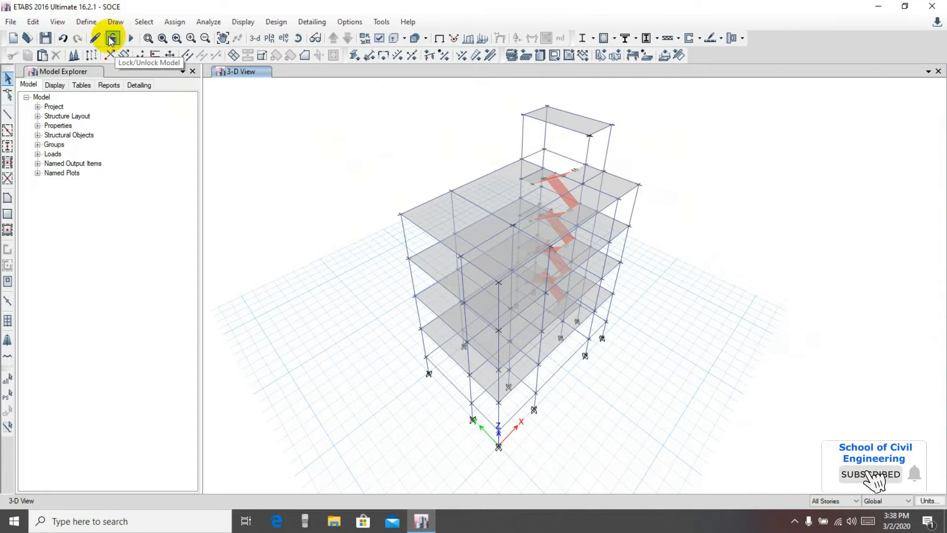
- Open the load pattern definitions and enter EQx as the load name with type Seismic
left_click(88, 22)
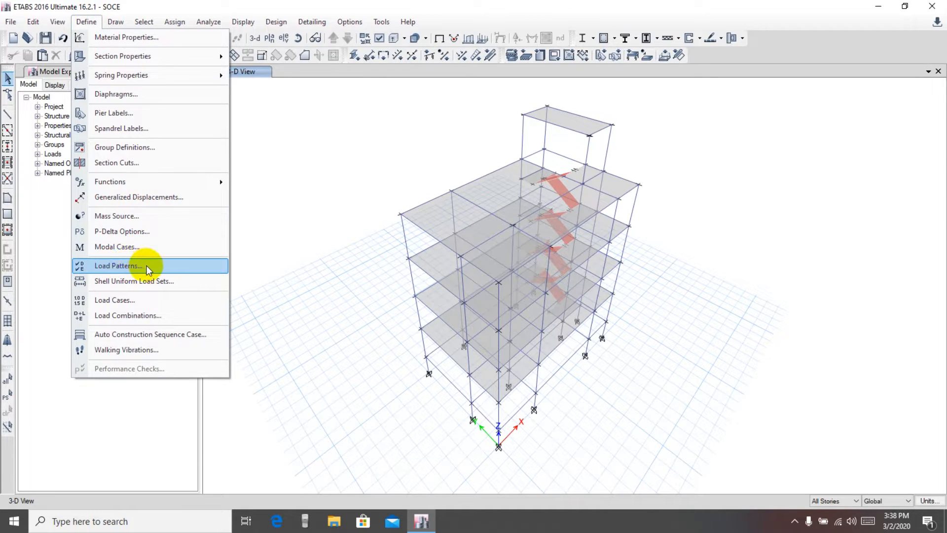
left_click(131, 265)
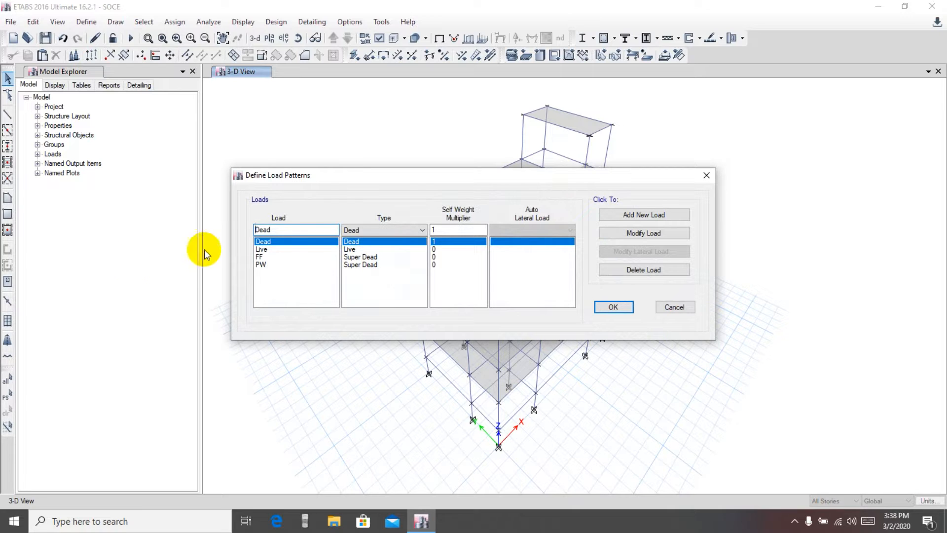
left_click_drag(444, 180, 417, 177)
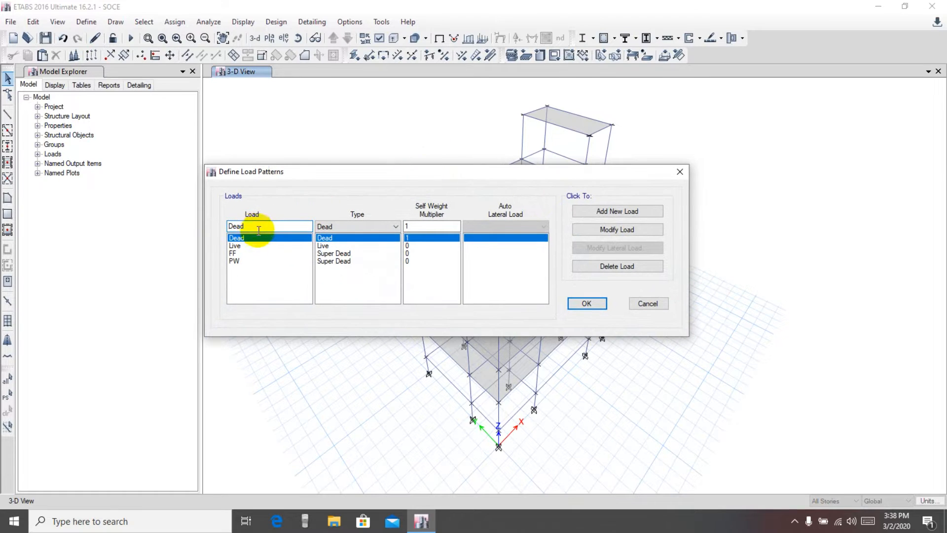
left_click_drag(263, 228, 157, 229)
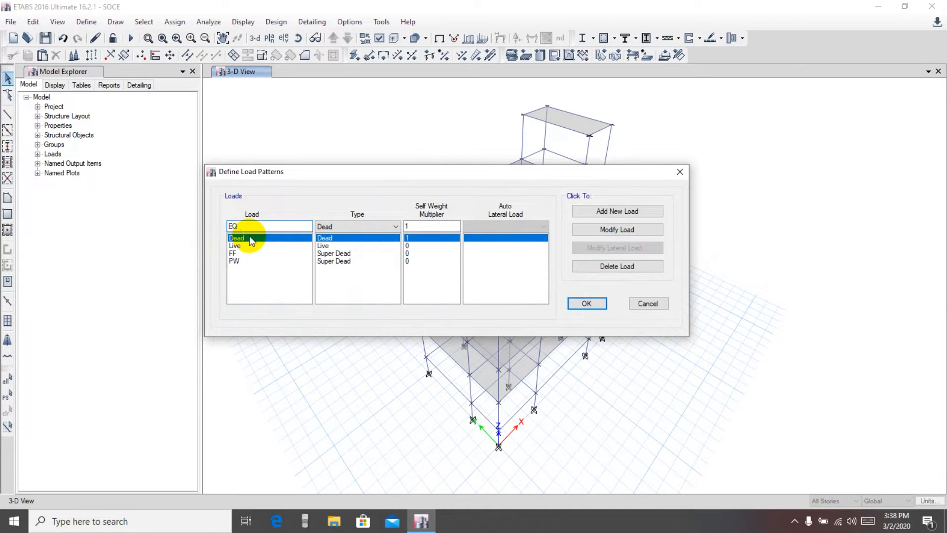
left_click(357, 227)
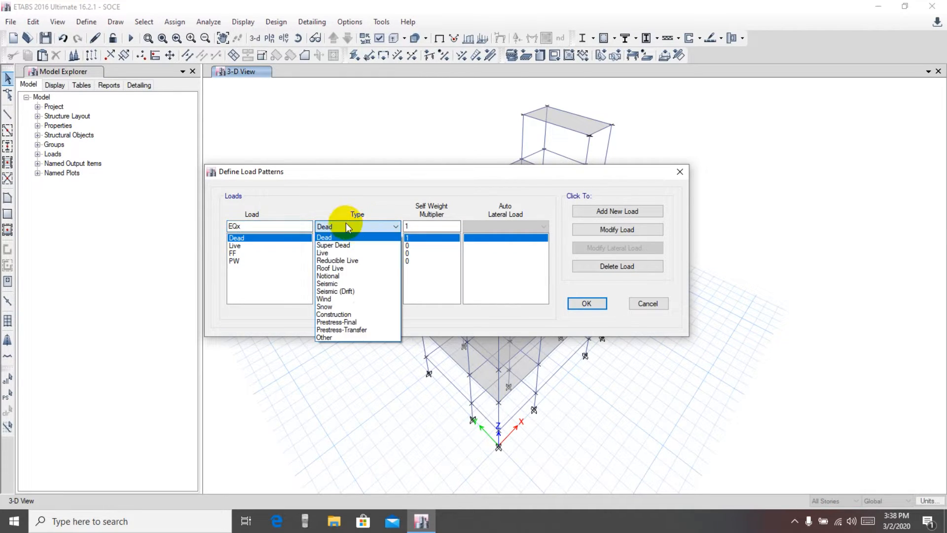
left_click(334, 284)
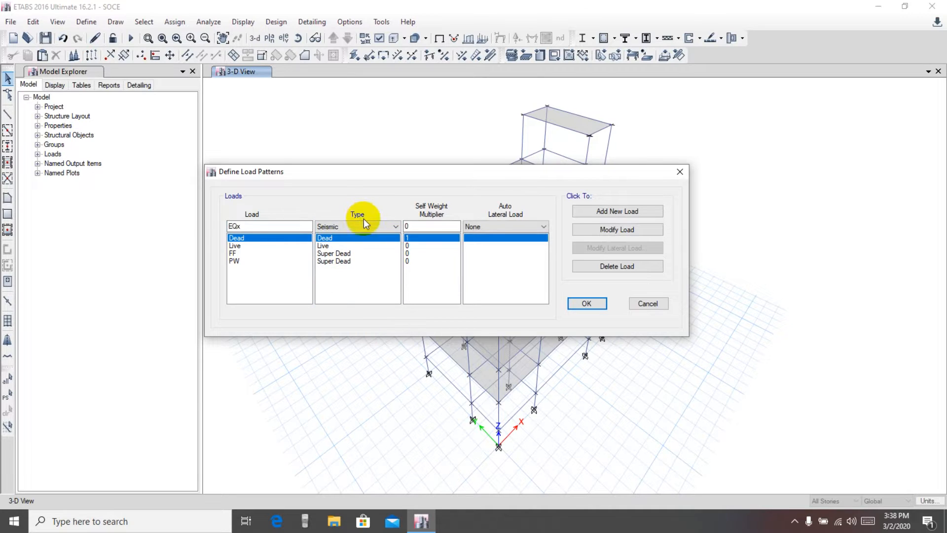
- Keep the self weight multiplier at 0, choose UBC 94 as the auto lateral load, and add EQx as a new load pattern
left_click_drag(430, 169, 427, 170)
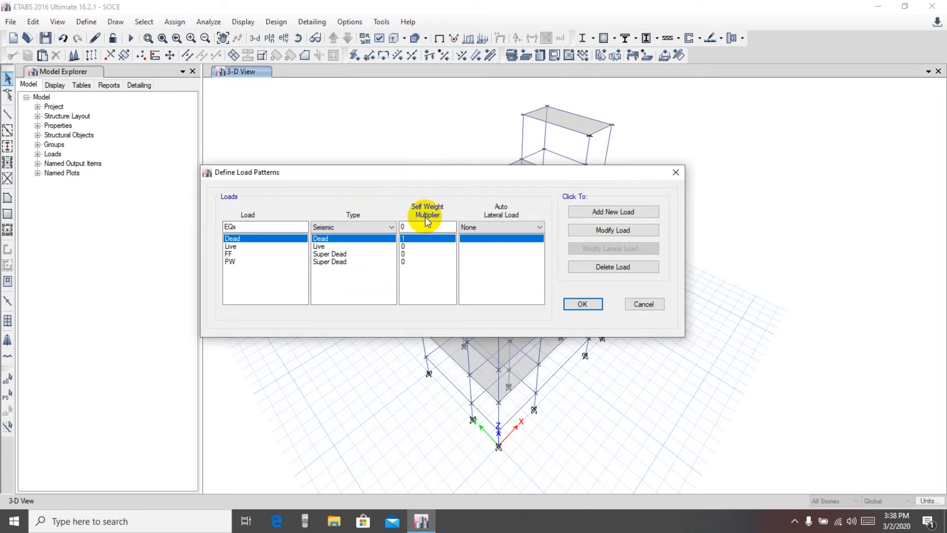
left_click(401, 226)
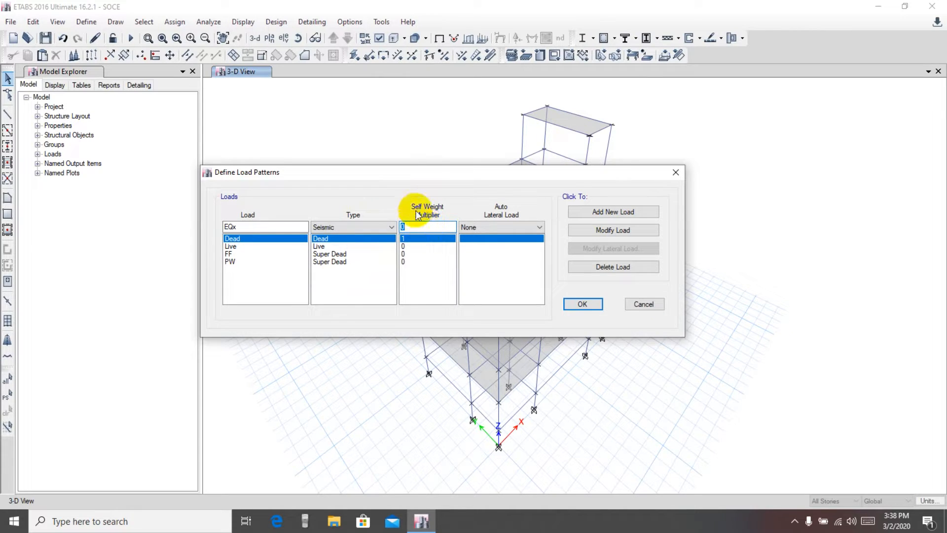
left_click(422, 225)
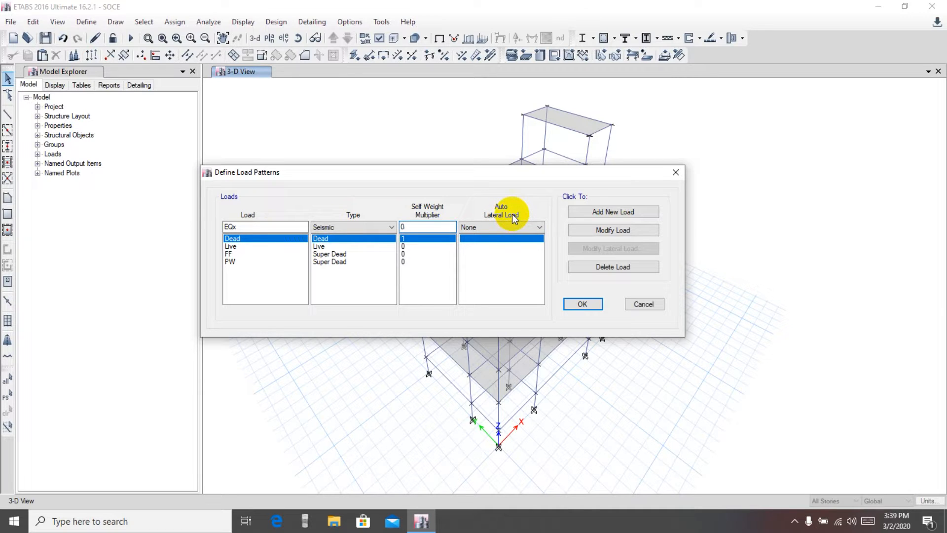
left_click(489, 228)
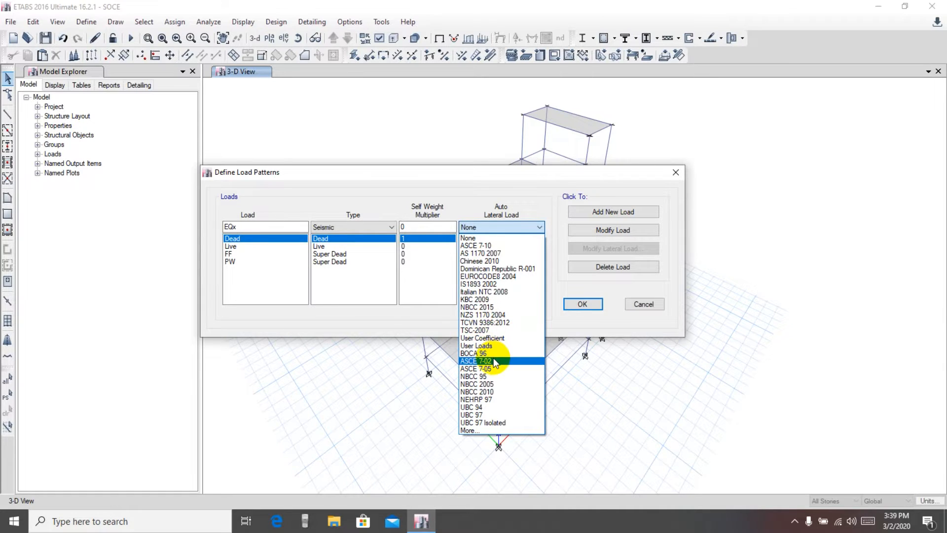
left_click(481, 408)
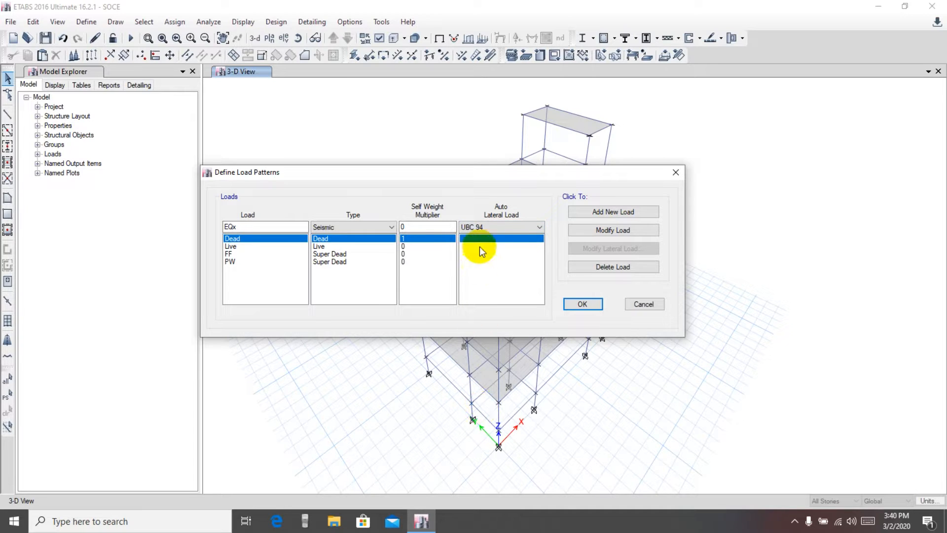
left_click(623, 215)
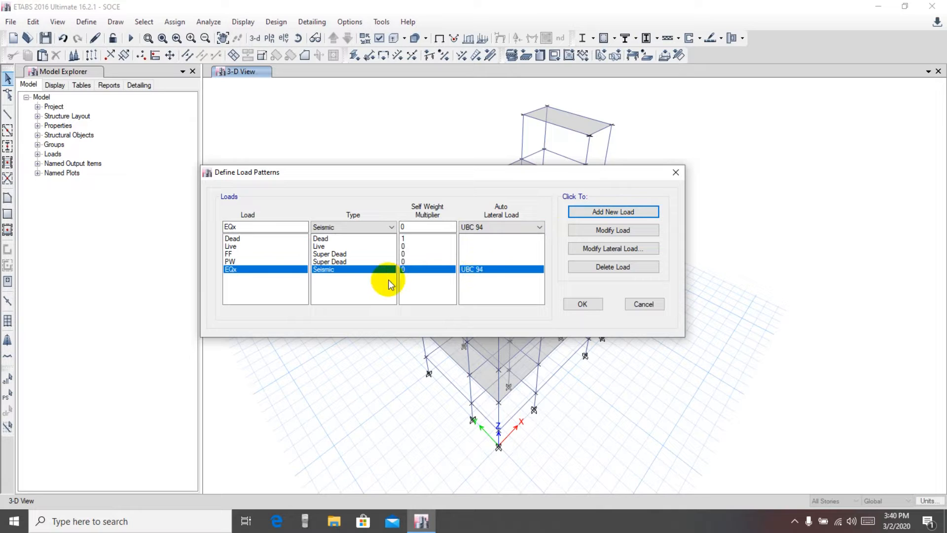
- Open the lateral load settings of EQx and turn off Y Dir and both Y-direction eccentricity options
left_click(627, 248)
left_click_drag(504, 141, 531, 144)
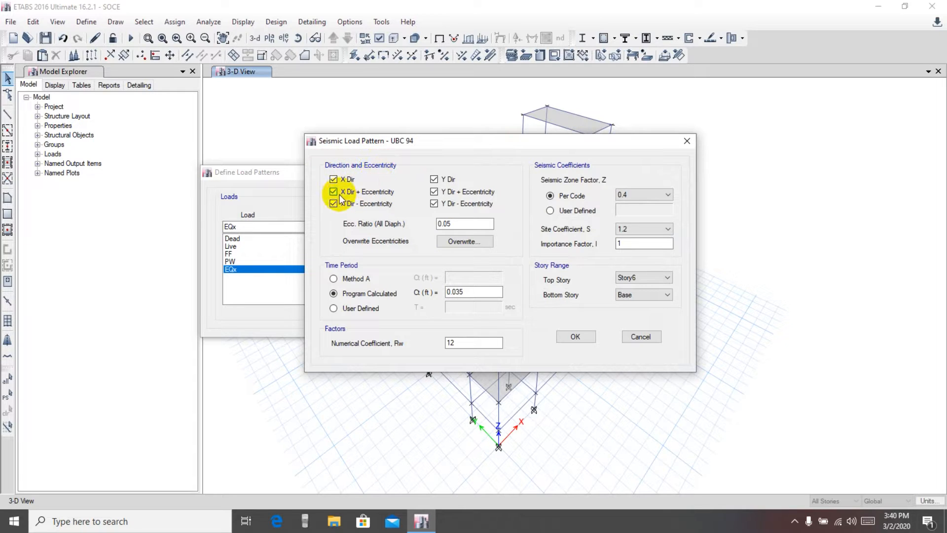
left_click(434, 179)
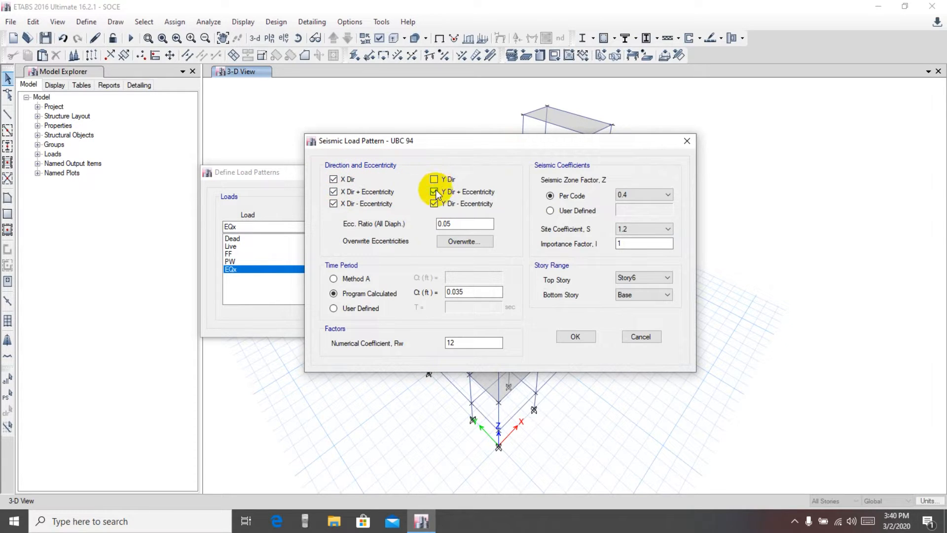
left_click(434, 204)
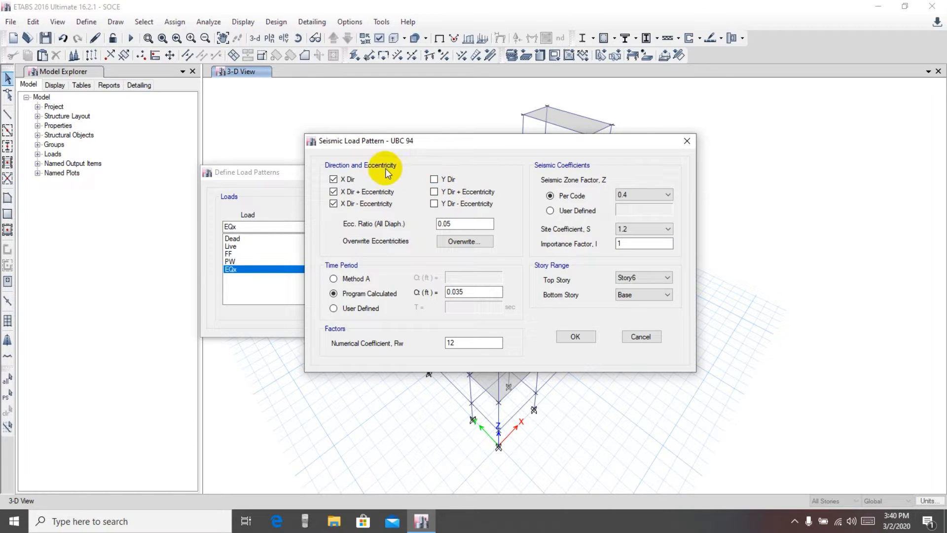
left_click_drag(365, 144, 444, 137)
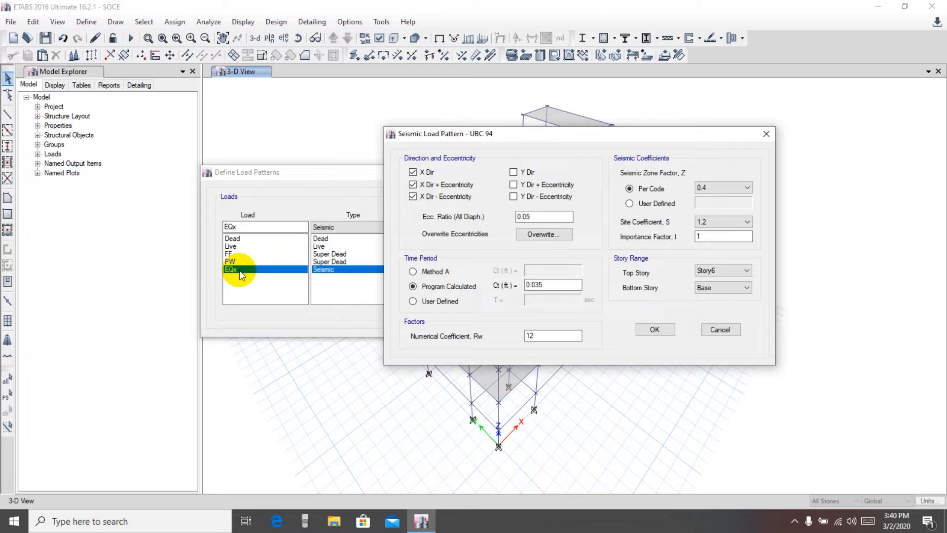
left_click_drag(515, 133, 437, 120)
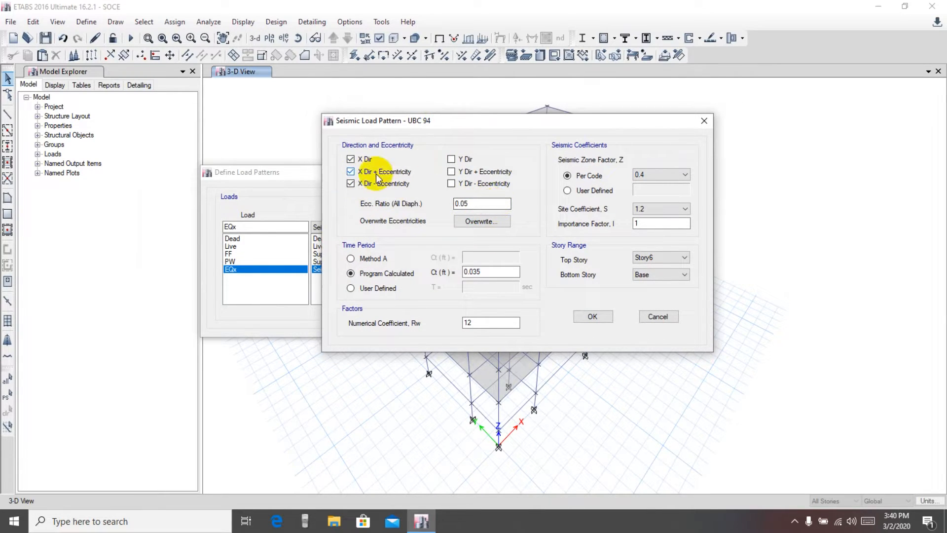
left_click_drag(445, 124, 436, 128)
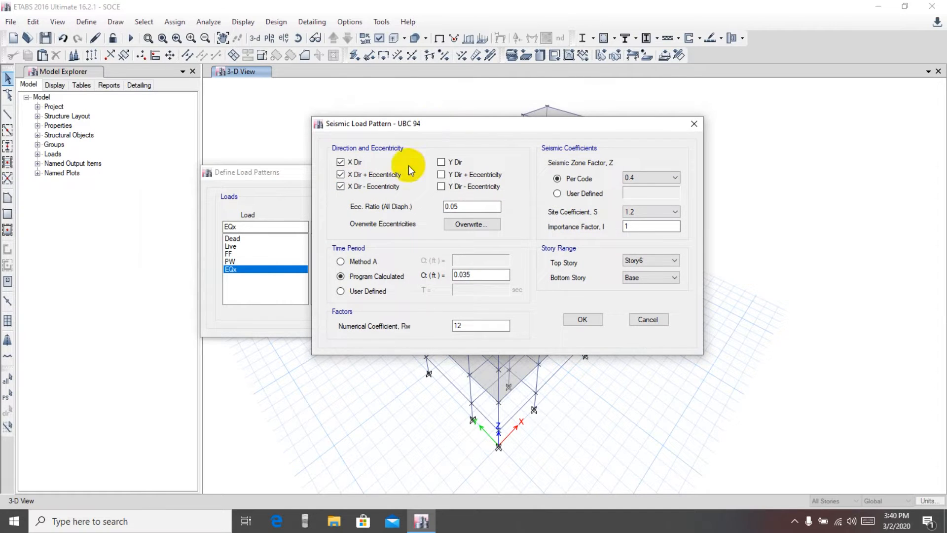
- Turn off the X Dir + Eccentricity and X Dir - Eccentricity options for EQx, keeping only X Dir
left_click(469, 206)
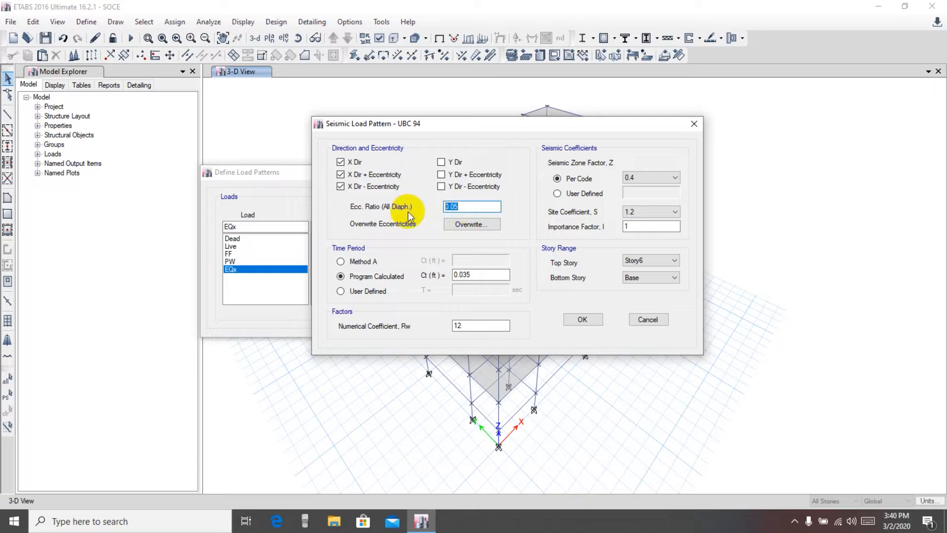
left_click_drag(467, 206, 438, 212)
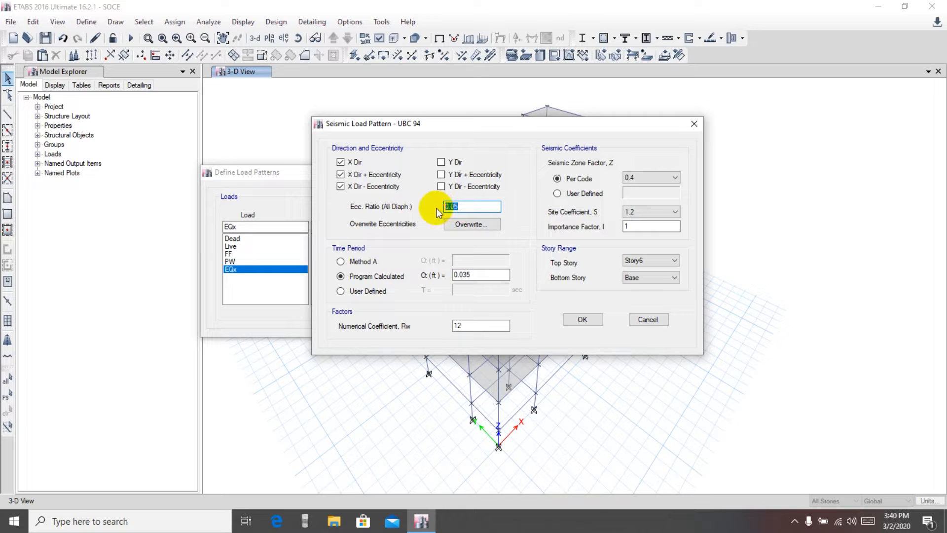
left_click(354, 187)
left_click_drag(421, 123, 428, 123)
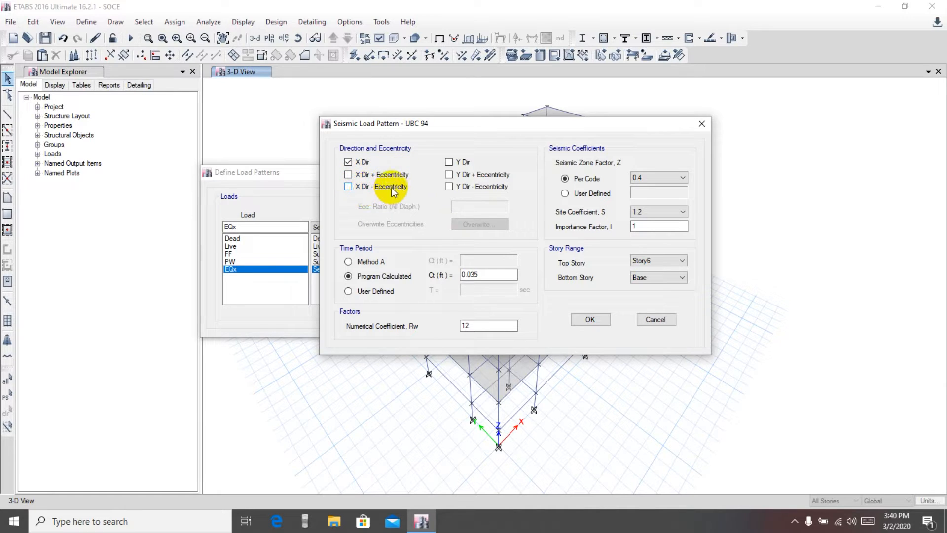
left_click(460, 128)
left_click_drag(460, 128, 409, 120)
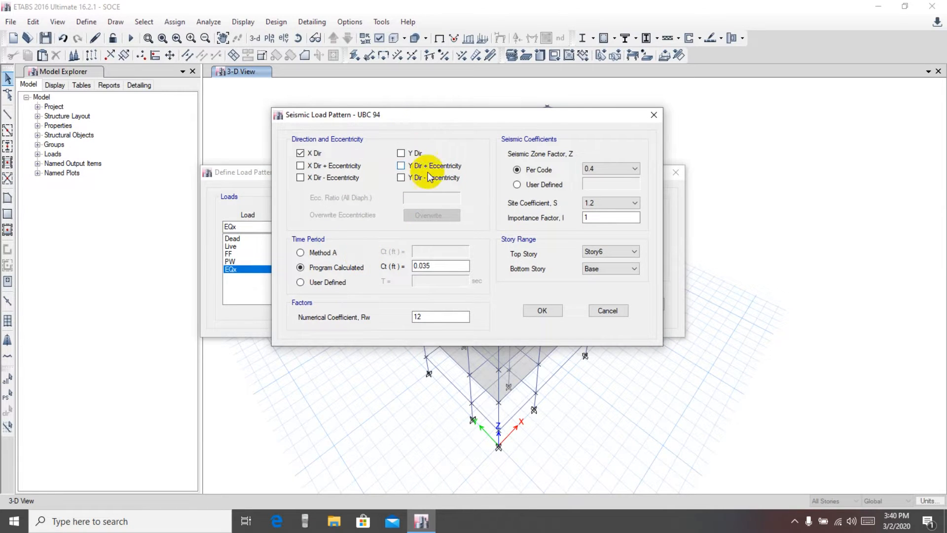
- Switch the seismic zone factor Z of EQx to User Defined and set it to 0.28
left_click_drag(492, 109, 476, 94)
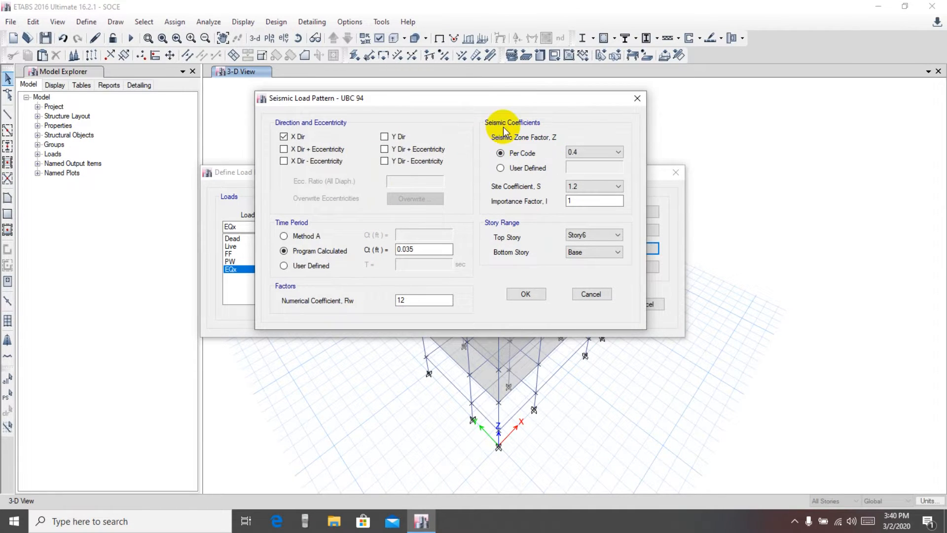
left_click_drag(551, 102, 541, 101)
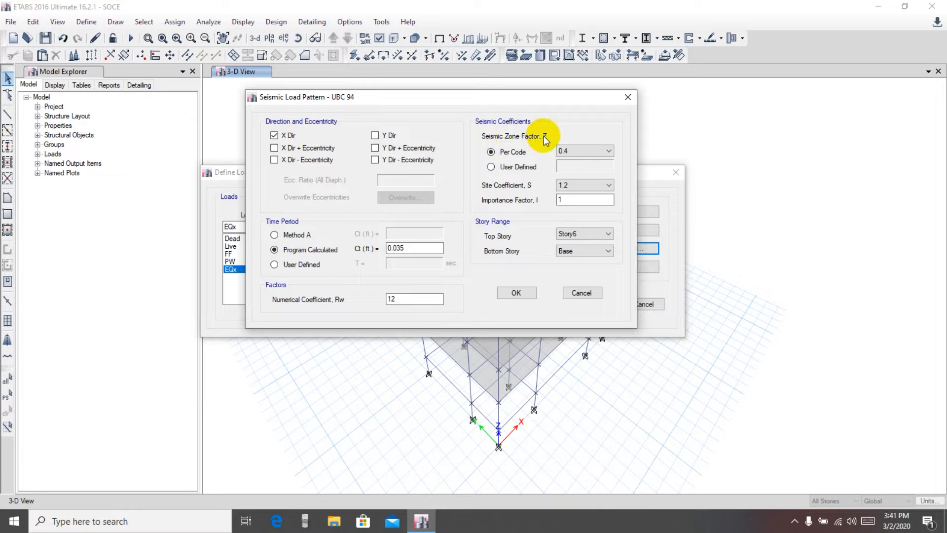
left_click_drag(533, 101, 528, 99)
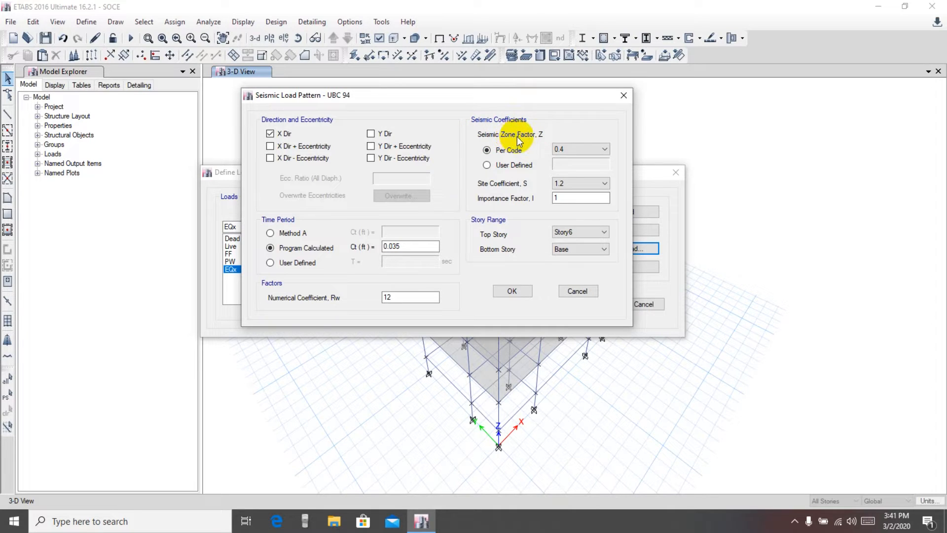
left_click(577, 149)
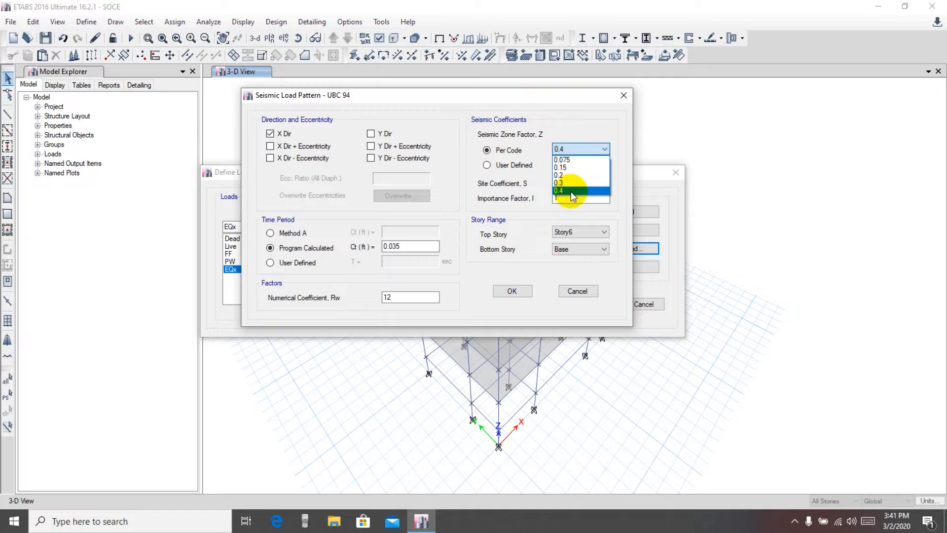
left_click(562, 126)
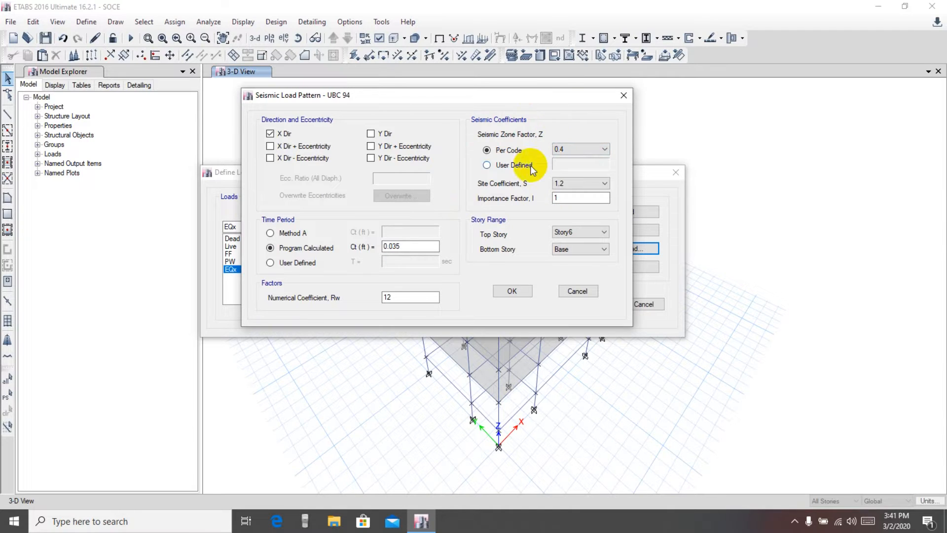
left_click(571, 147)
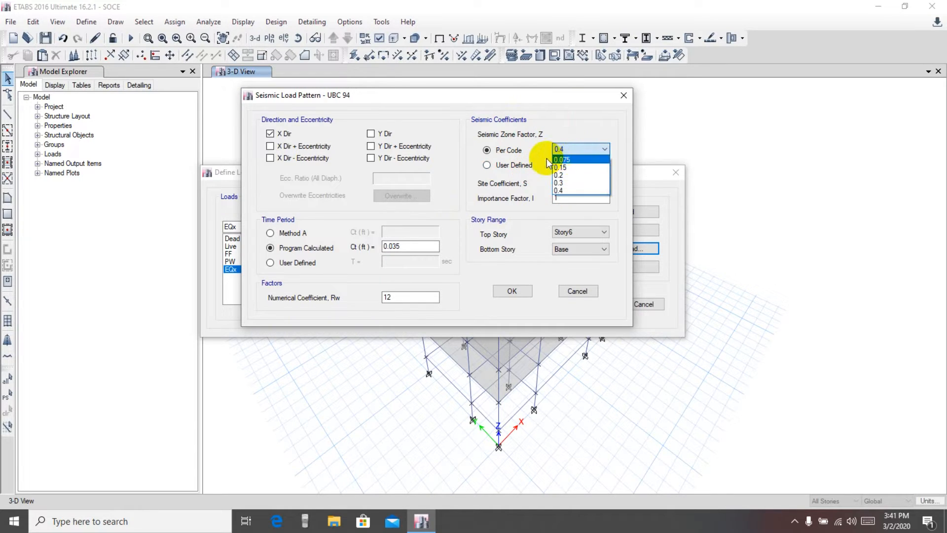
left_click(487, 165)
left_click(486, 166)
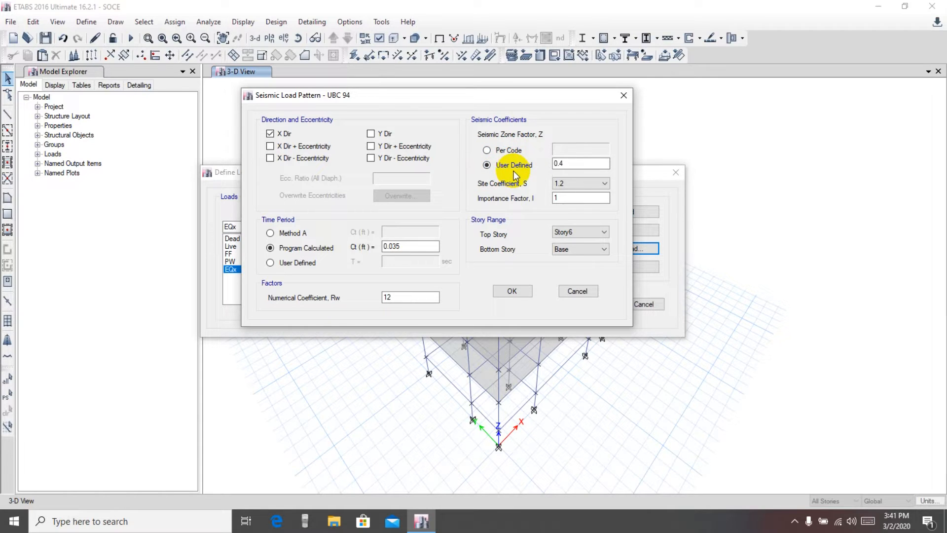
double_click(559, 162)
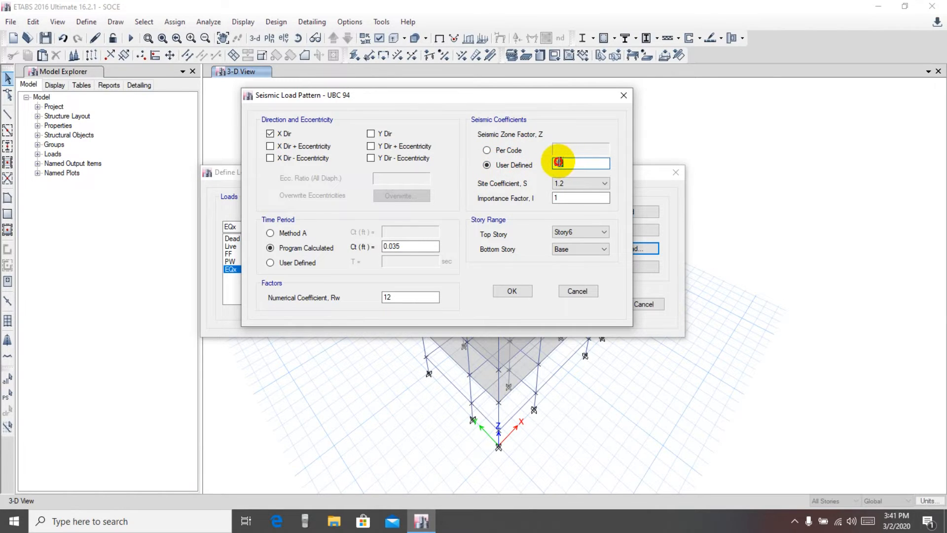
type("3")
type("8")
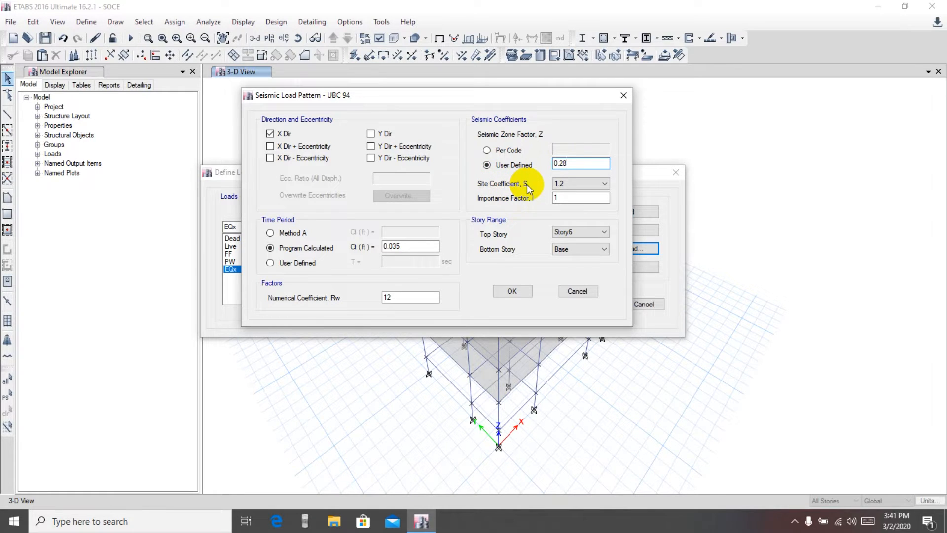
- Keep the site coefficient S of EQx at 1.2
left_click(572, 182)
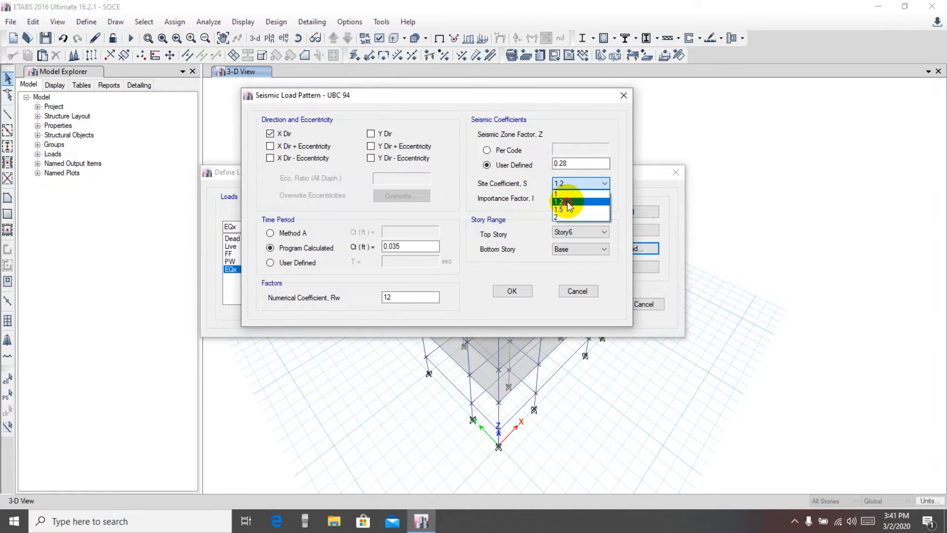
left_click(566, 183)
left_click_drag(559, 102, 556, 99)
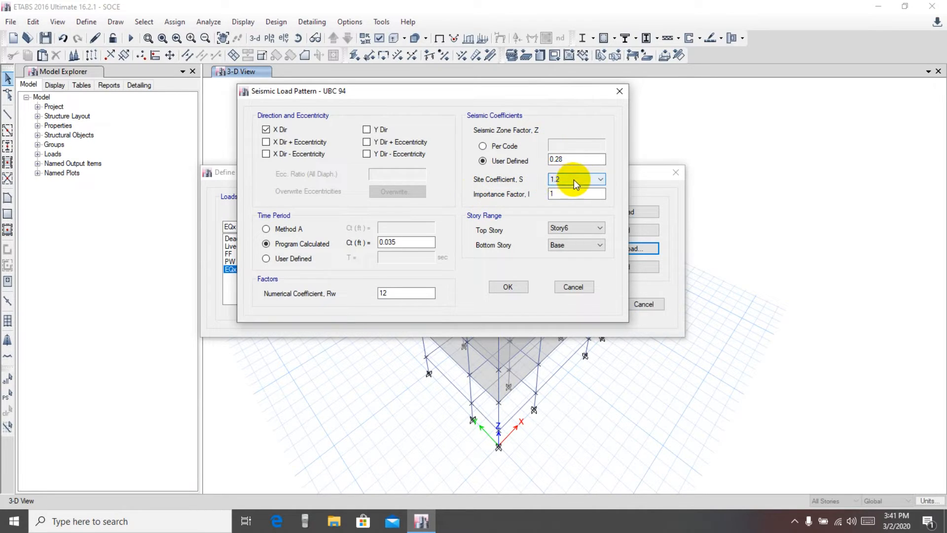
left_click_drag(543, 92, 543, 86)
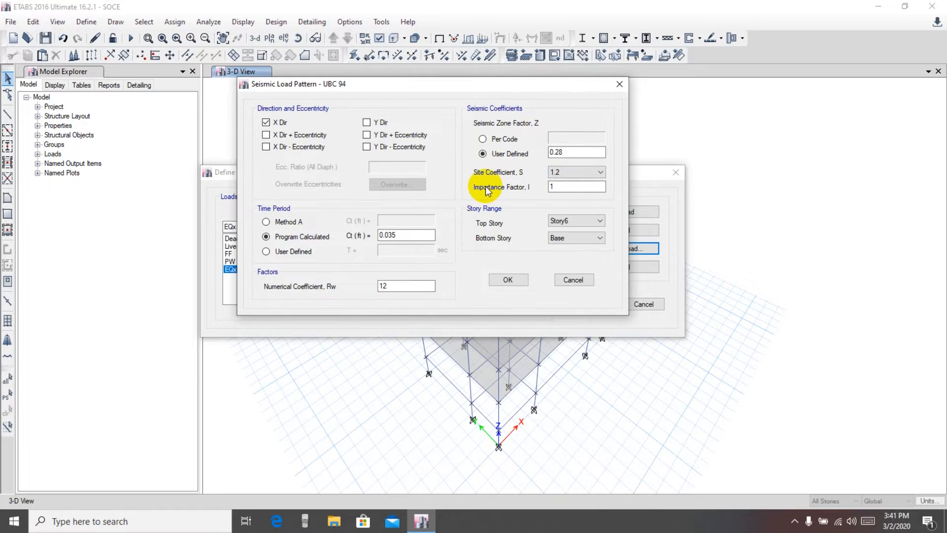
- Set the importance factor I of EQx to 1
left_click_drag(562, 190, 518, 184)
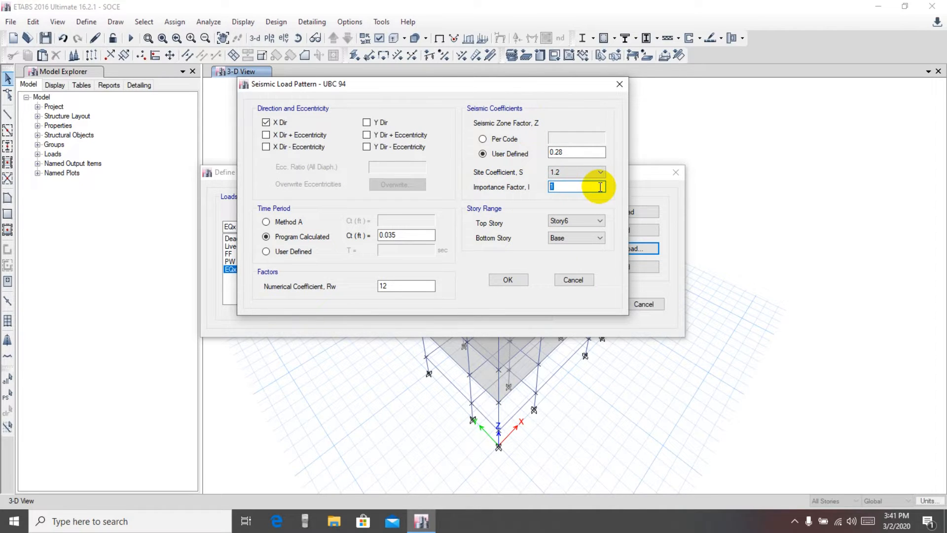
left_click(582, 188)
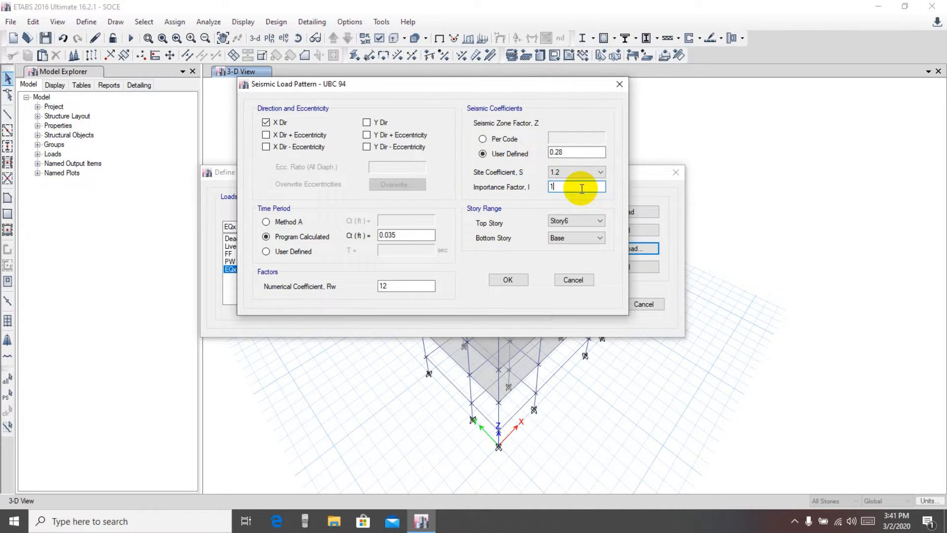
left_click_drag(521, 88, 514, 81)
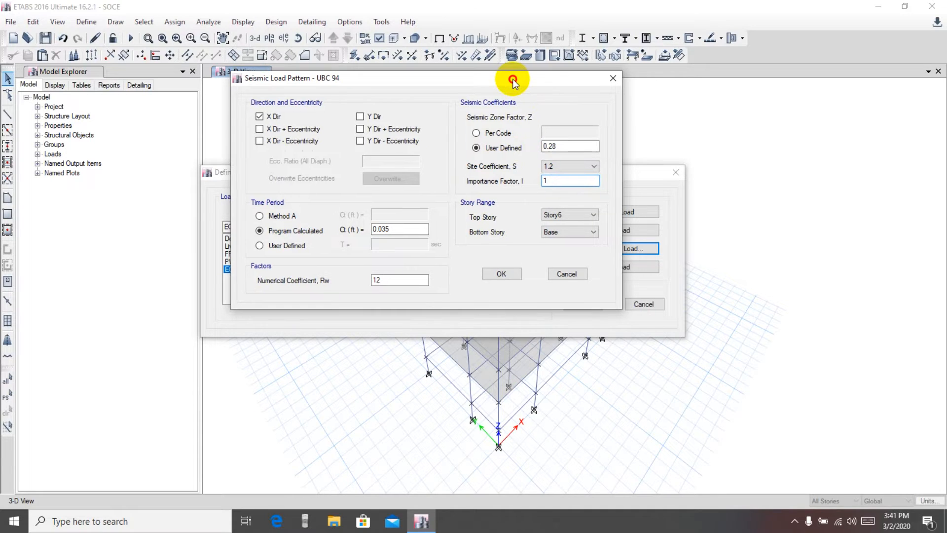
left_click_drag(560, 182, 470, 190)
left_click(557, 185)
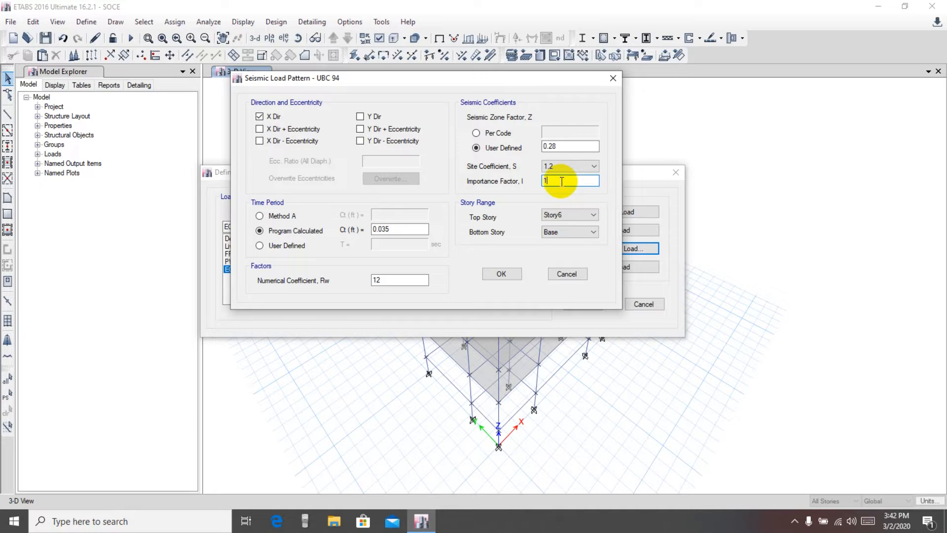
double_click(563, 182)
type("1")
left_click(539, 180)
left_click_drag(512, 80, 506, 108)
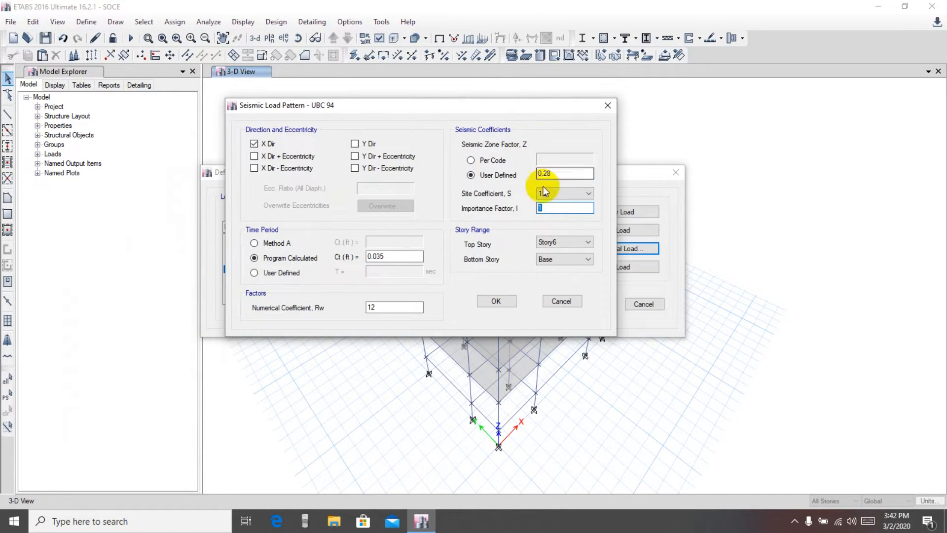
left_click(548, 208)
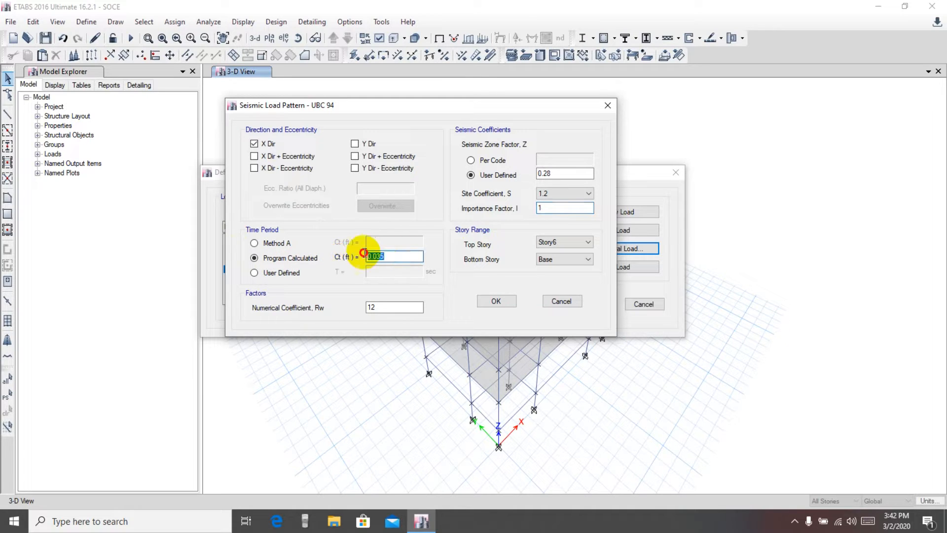
- Set the Ct (ft) value of the program-calculated time period for EQx to 0.0466
left_click_drag(420, 256, 340, 257)
left_click(398, 257)
left_click_drag(398, 257, 330, 255)
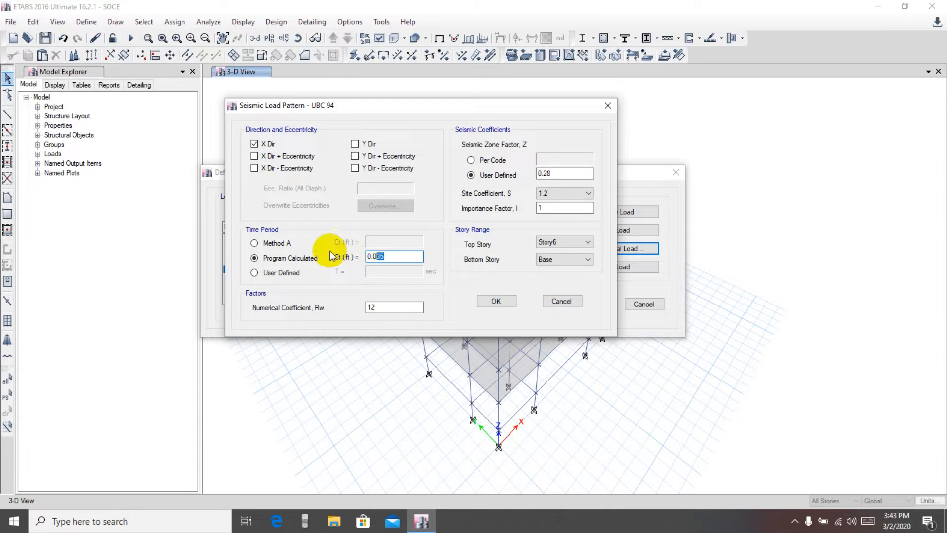
left_click(399, 255)
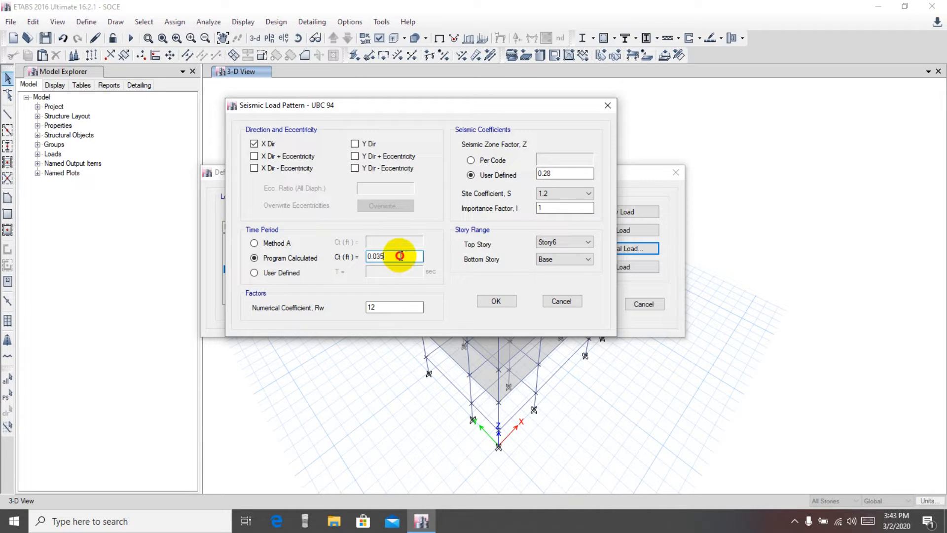
left_click_drag(400, 255, 373, 256)
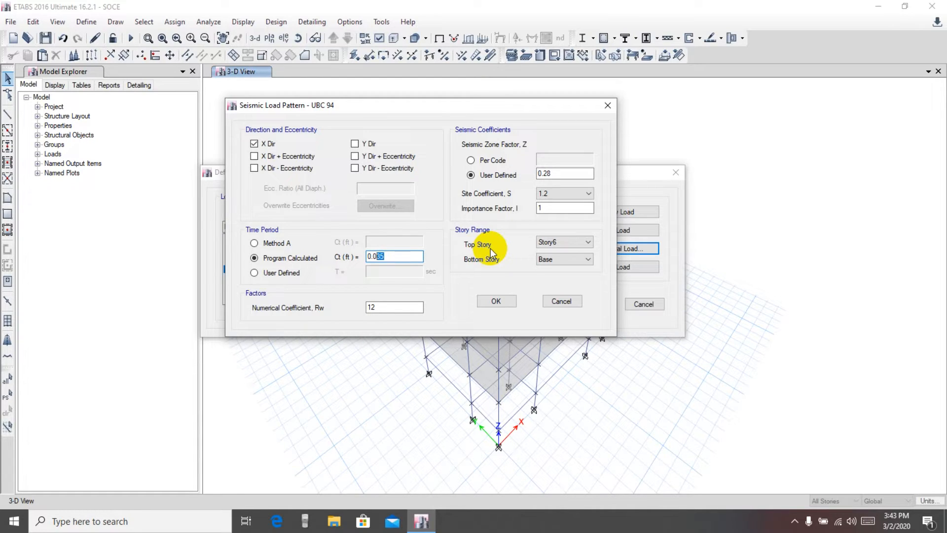
type("0")
key("BackSpace")
key("BackSpace")
type("466")
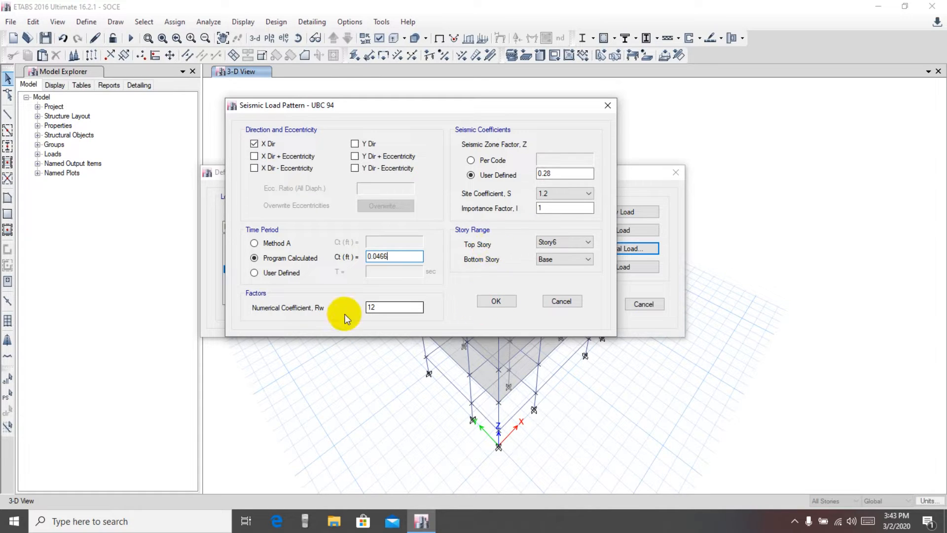
- Try the User Defined time period option for EQx and return to Program Calculated
left_click(272, 274)
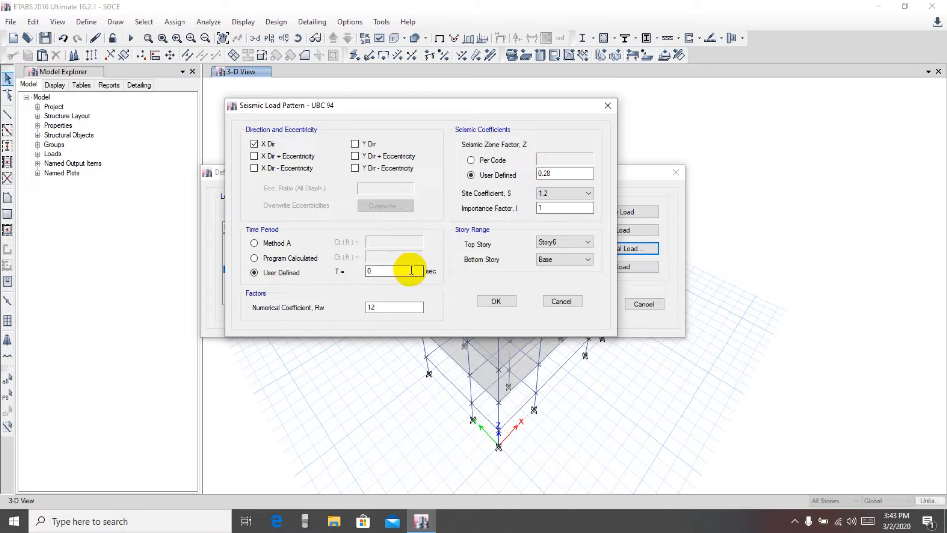
double_click(375, 271)
left_click(406, 271)
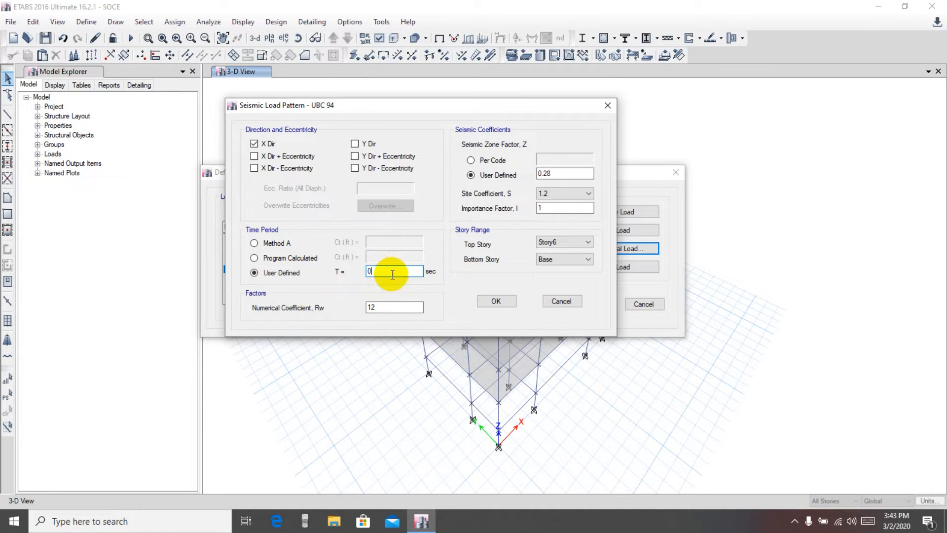
left_click(280, 258)
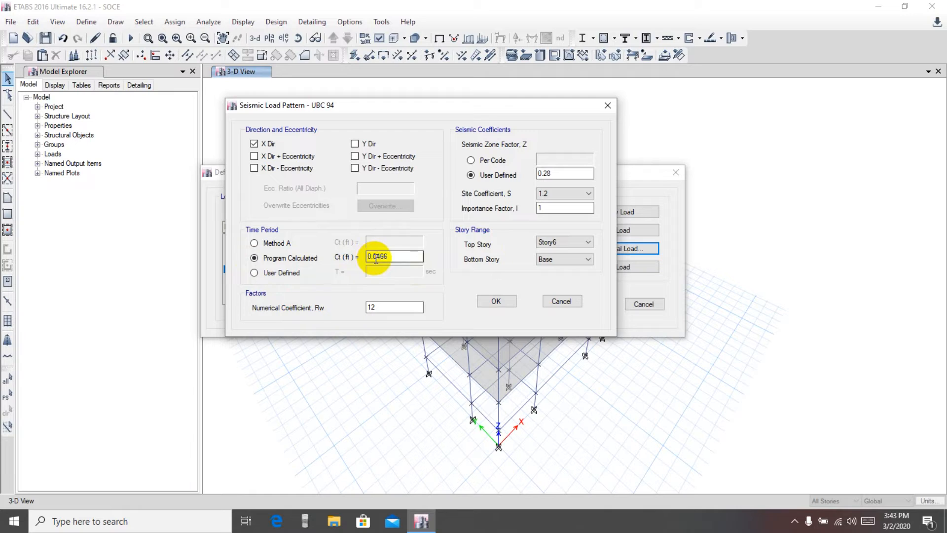
left_click(393, 256)
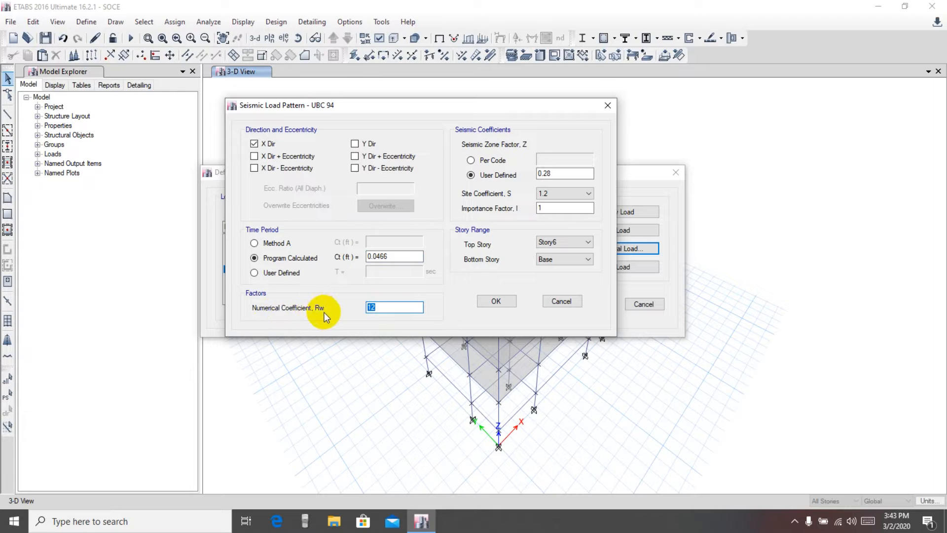
- Set the numerical coefficient Rw of EQx to 8
double_click(388, 307)
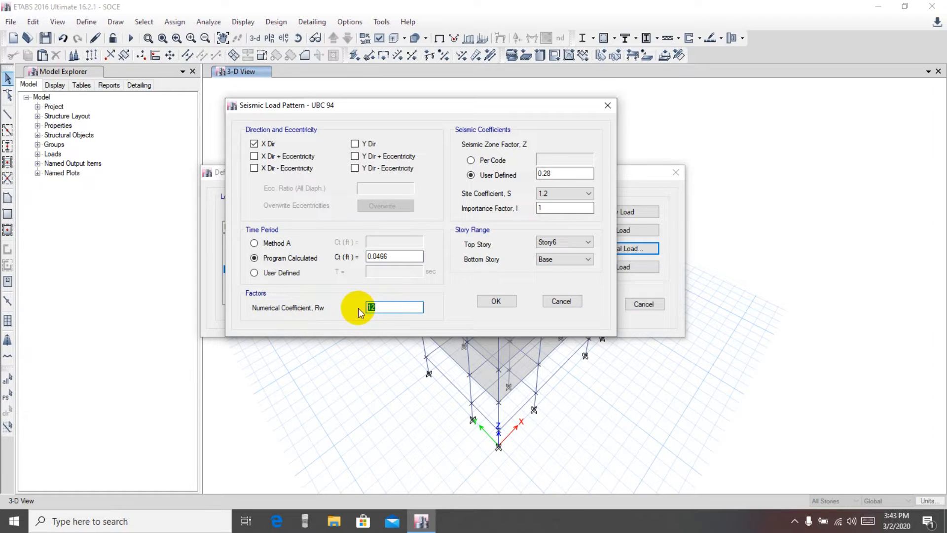
left_click(392, 309)
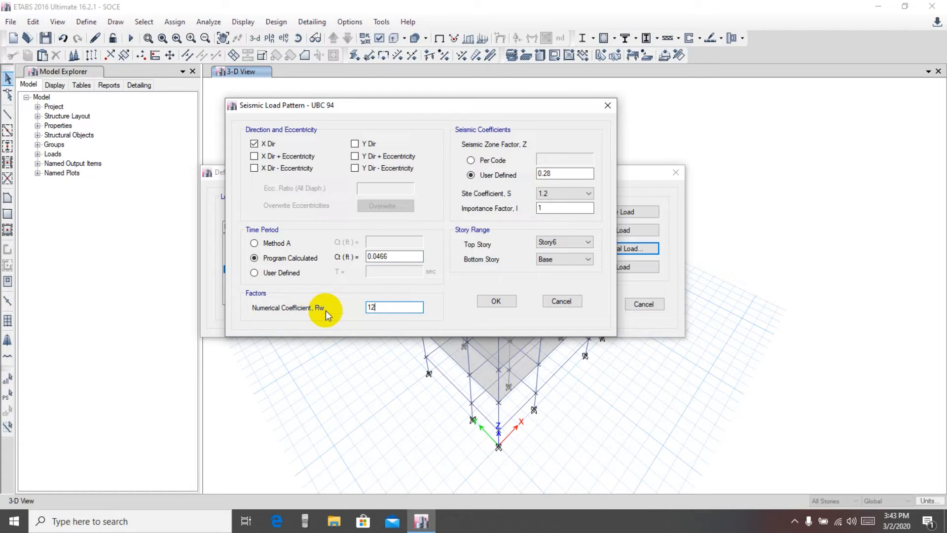
left_click_drag(421, 307, 237, 308)
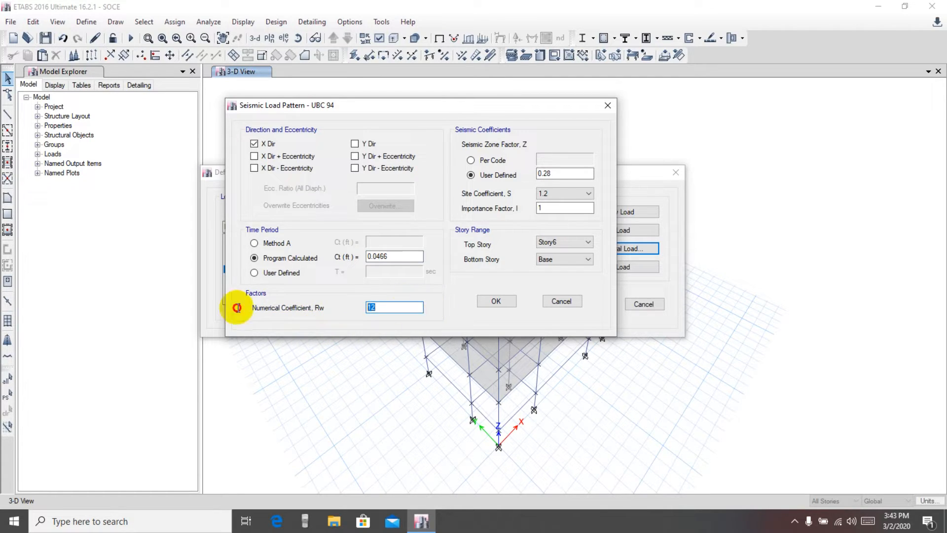
left_click(379, 307)
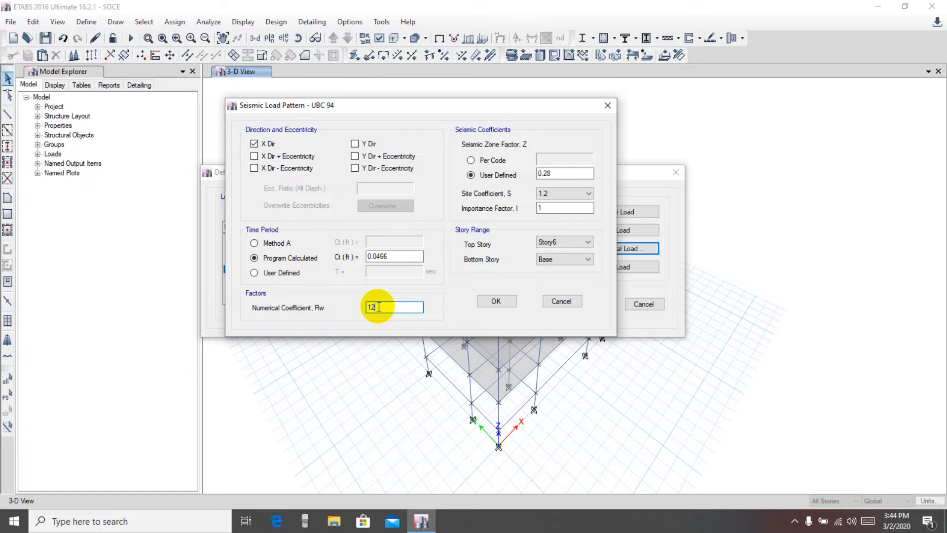
double_click(378, 307)
type("8")
- Keep the EQx story range from Story6 at the top to Base at the bottom and accept the seismic load settings
left_click(560, 242)
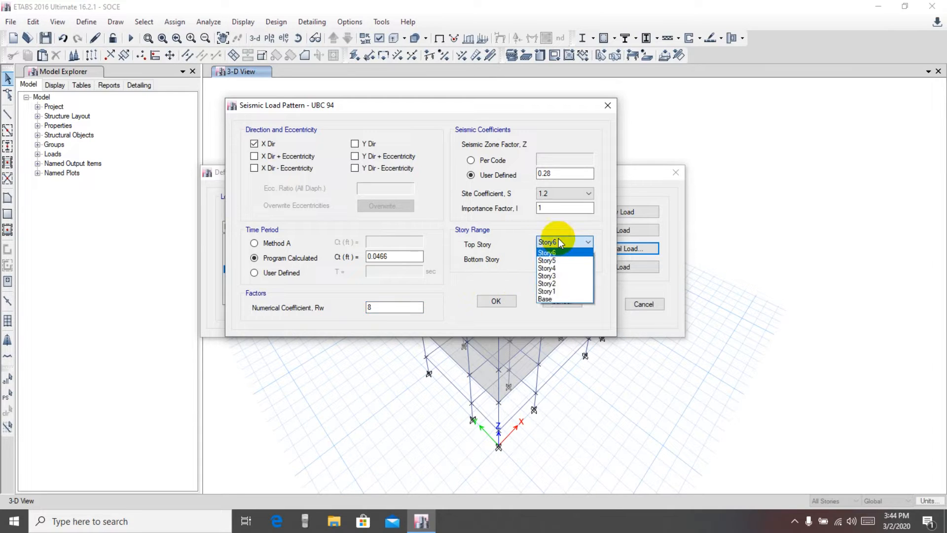
left_click(494, 254)
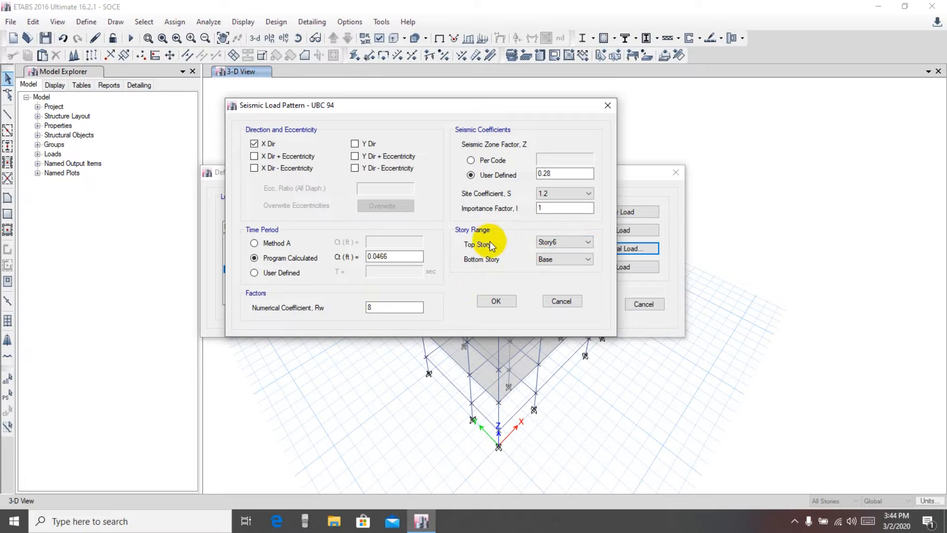
left_click(539, 263)
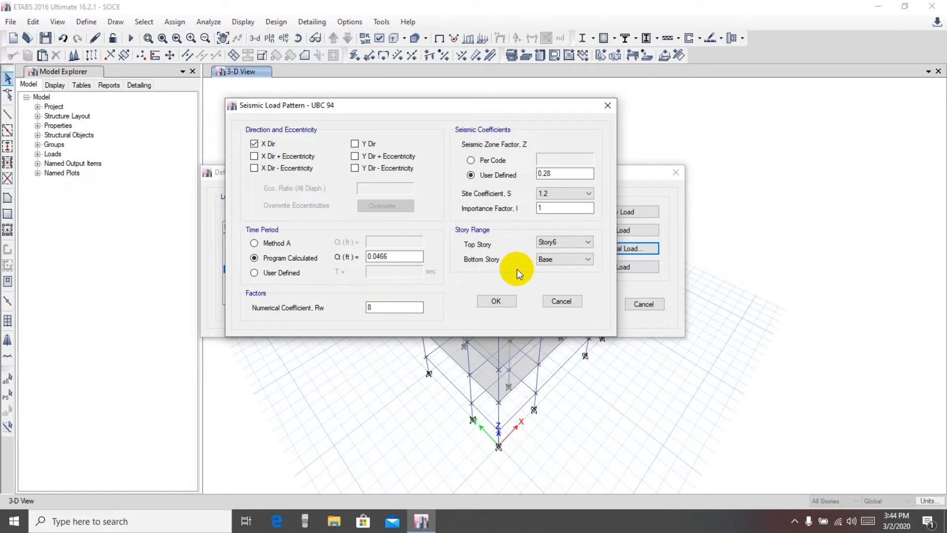
left_click(566, 260)
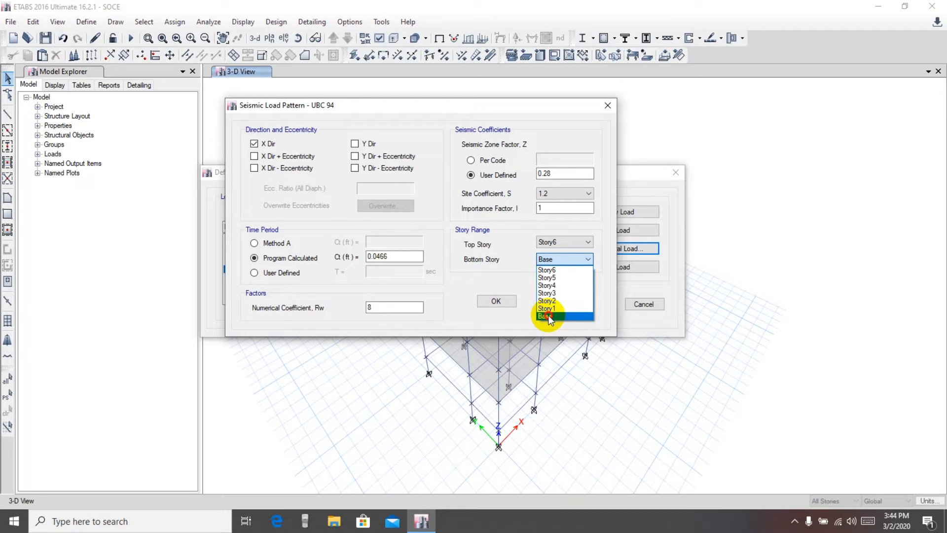
left_click(549, 318)
left_click(570, 243)
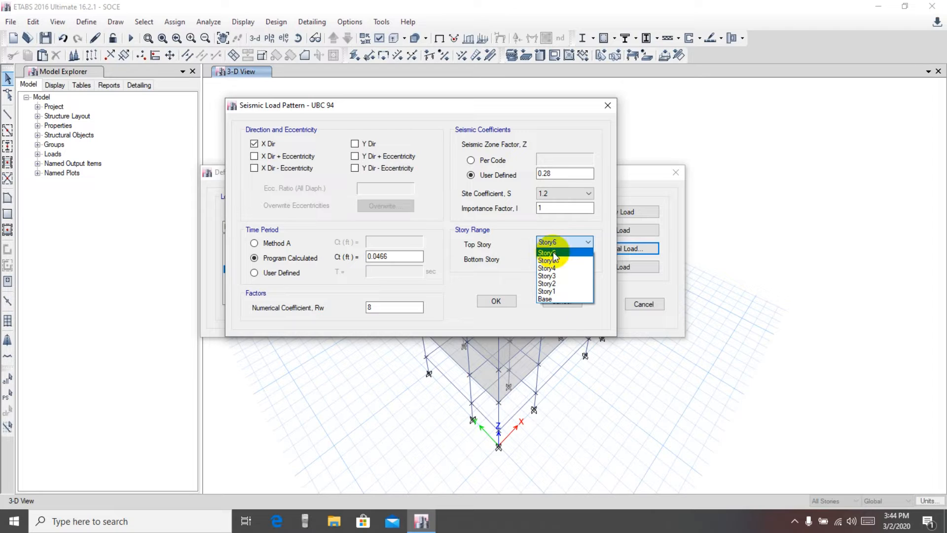
left_click(562, 252)
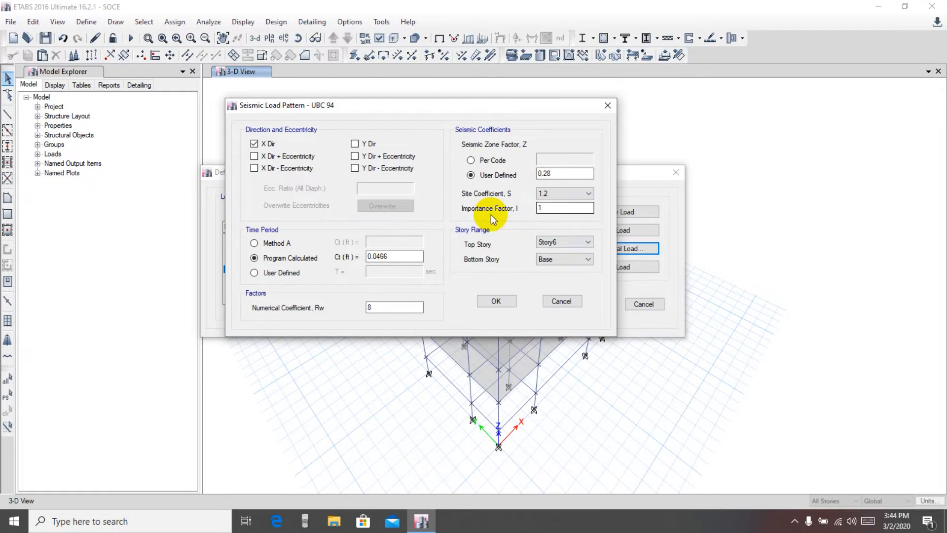
left_click_drag(336, 104, 371, 99)
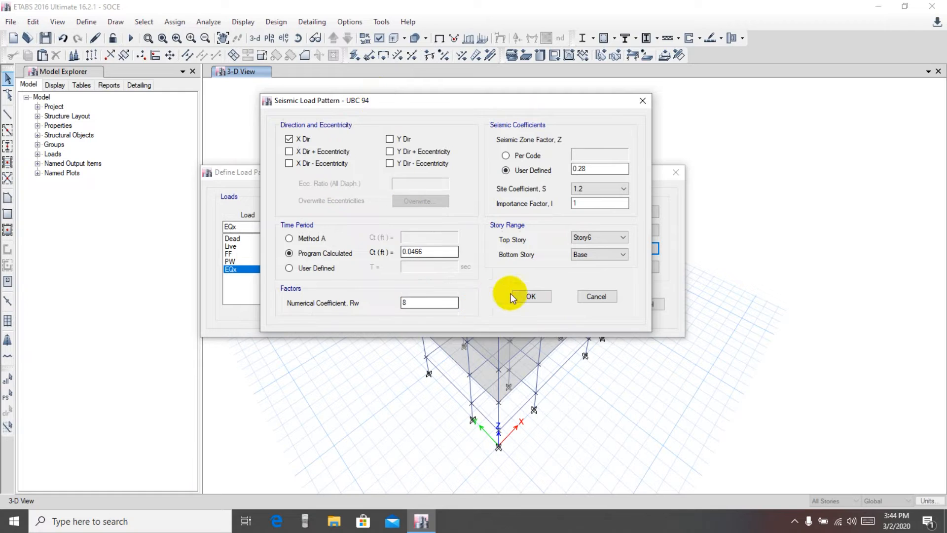
left_click(527, 298)
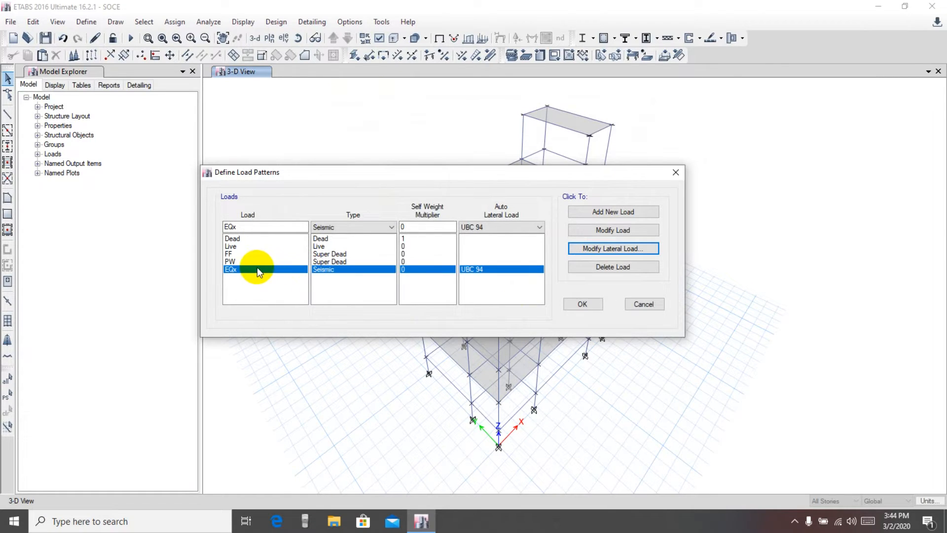
- Add a new seismic load pattern named EQy with UBC 94 as the auto lateral load
left_click(262, 228)
type("y")
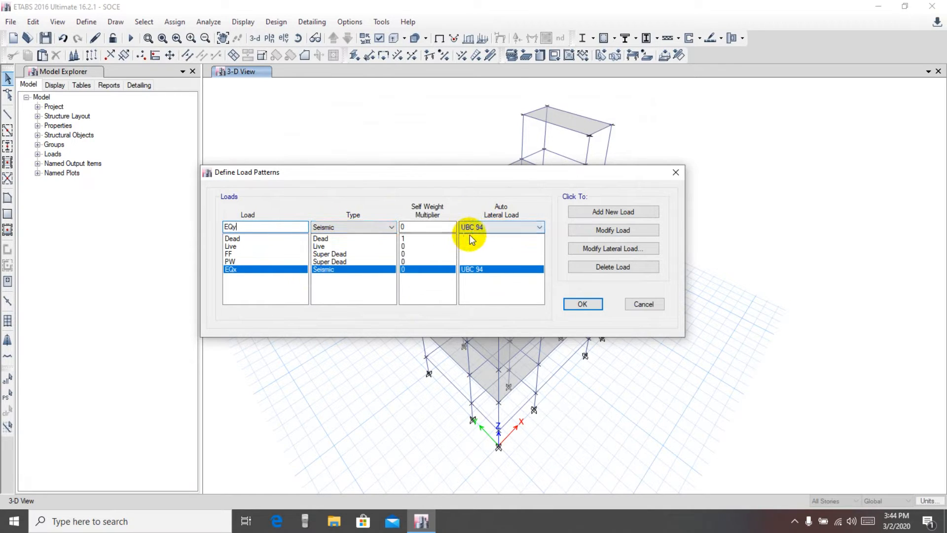
left_click(617, 213)
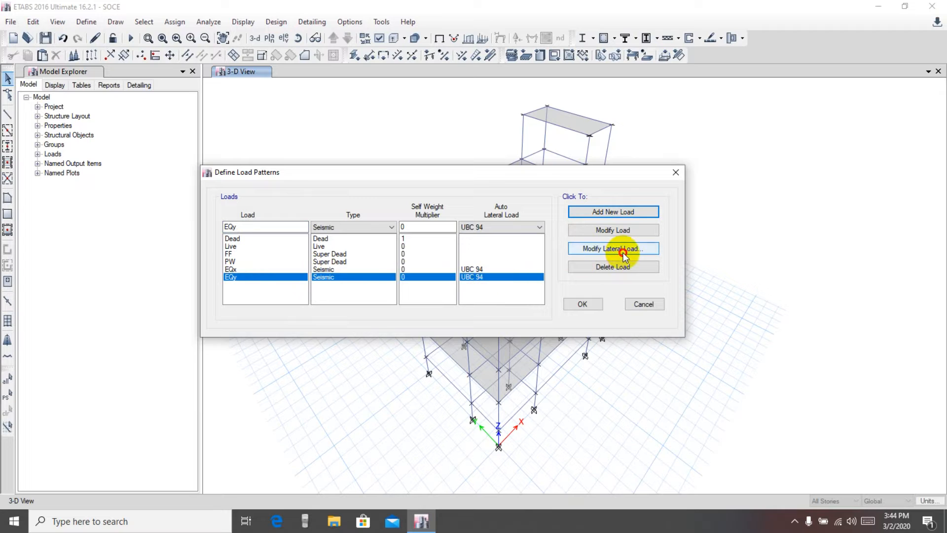
- Open the lateral load settings of EQy and leave only Y Dir on, turning off all X-direction and eccentricity options
left_click(614, 248)
left_click(307, 181)
left_click(307, 193)
left_click(332, 206)
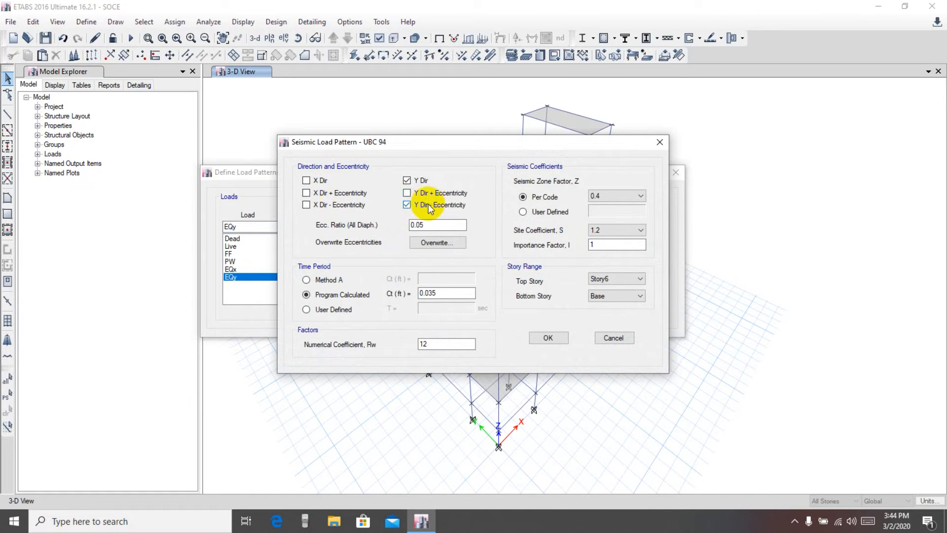
left_click(428, 204)
- Switch the seismic zone factor Z of EQy to User Defined and set it to 0.28
left_click_drag(429, 148, 414, 130)
left_click(586, 180)
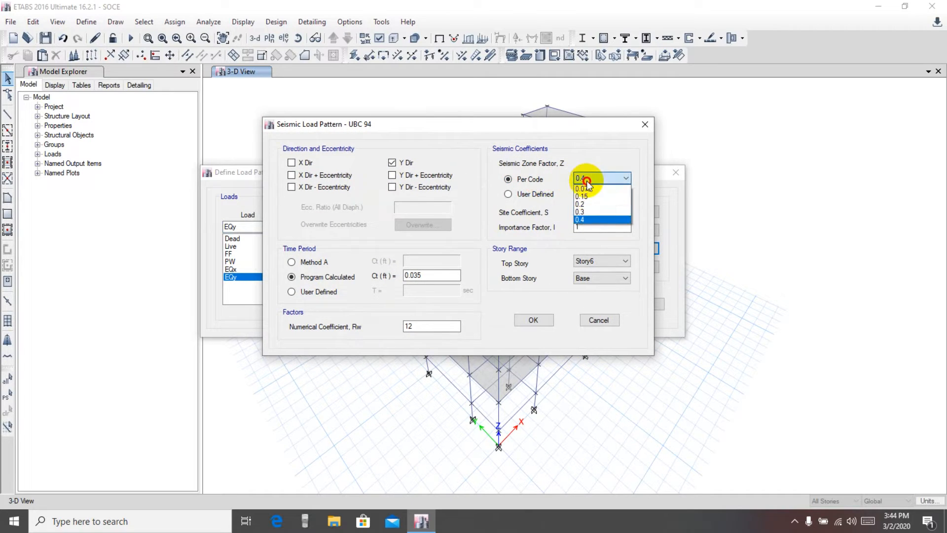
left_click(516, 194)
left_click(516, 194)
left_click_drag(595, 192, 582, 192)
type("0")
key("BackSpace")
type("3")
type("8")
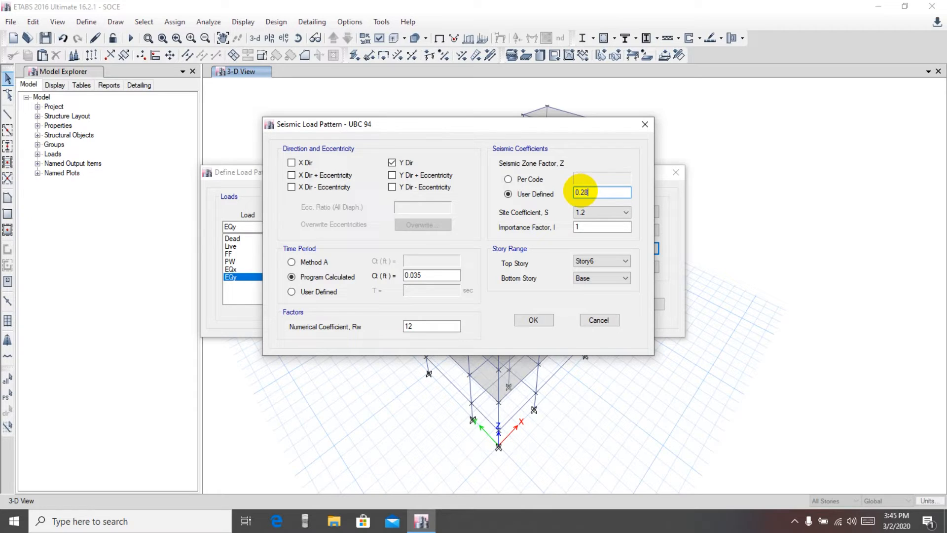
- Set the Ct value of the program-calculated time period for EQy to 0.0466 ft
left_click(593, 228)
left_click(433, 275)
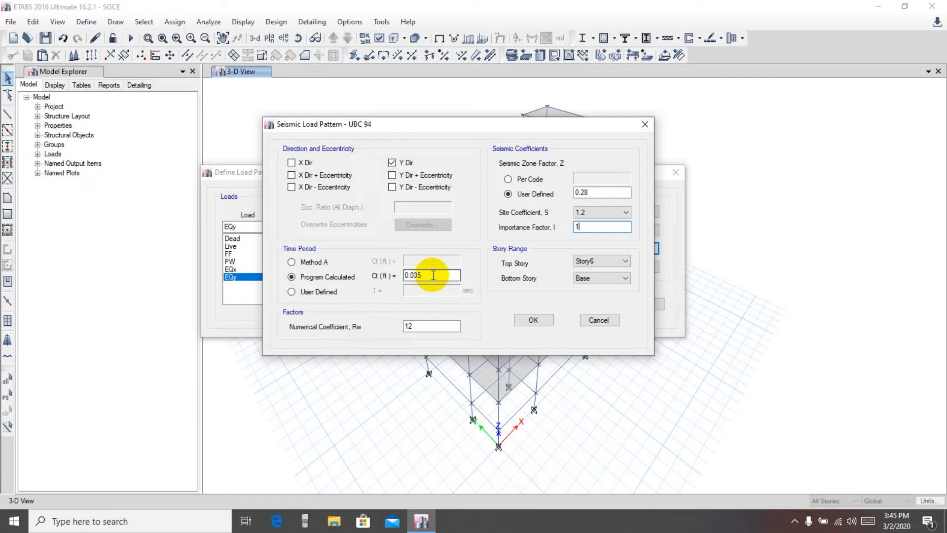
key("BackSpace")
key("BackSpace")
type("0")
key("BackSpace")
type("466")
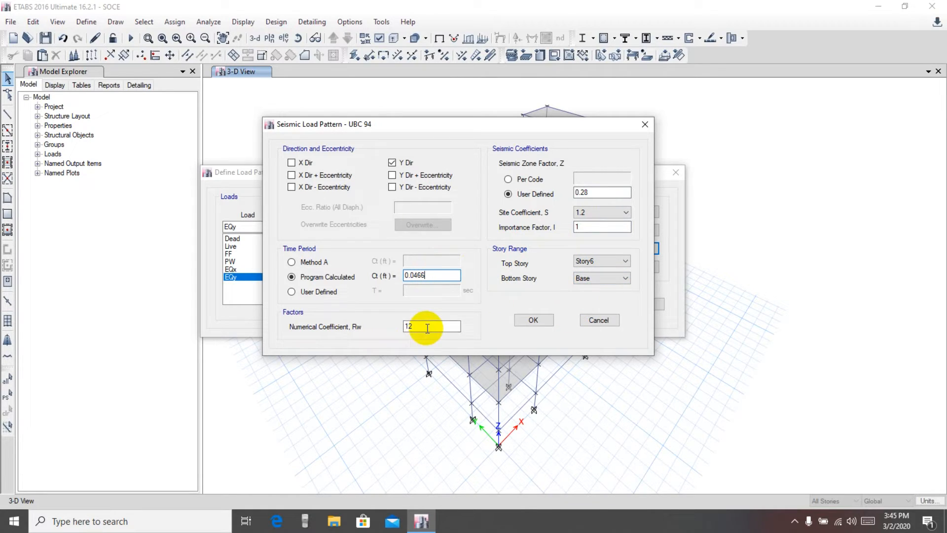
- Set the numerical coefficient Rw of EQy to 8 and accept the seismic load settings
left_click_drag(422, 326, 379, 330)
type("8")
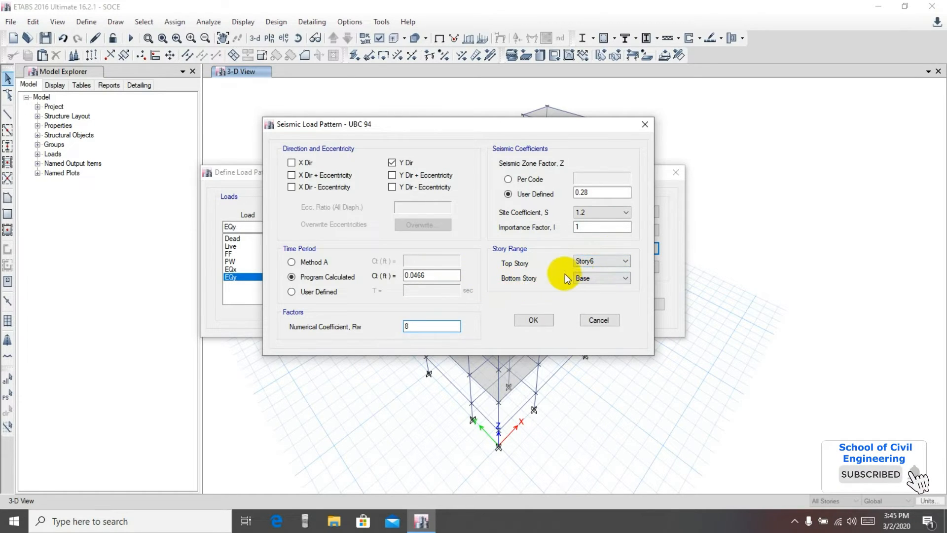
left_click(534, 320)
- Check the lateral load settings of EQx and EQy once more and accept the defined load patterns
left_click_drag(469, 173, 472, 142)
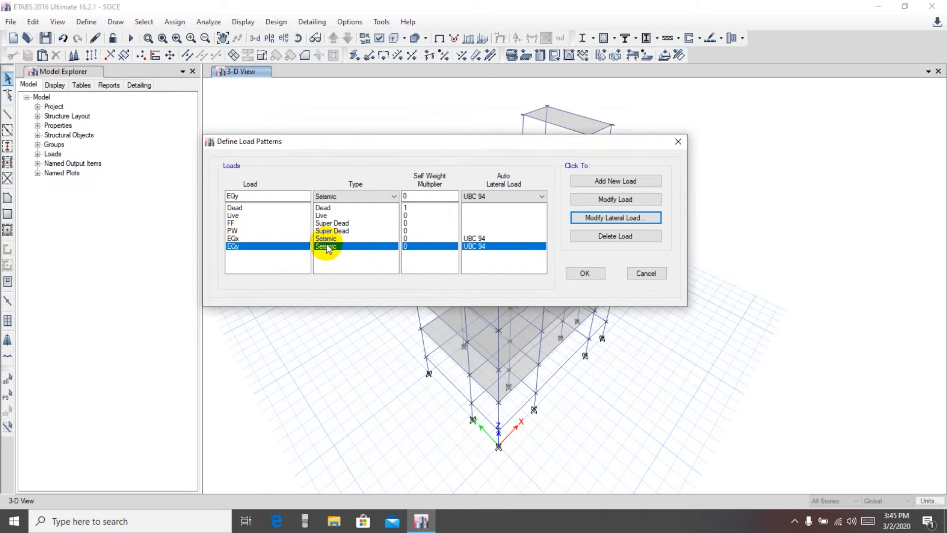
left_click(241, 239)
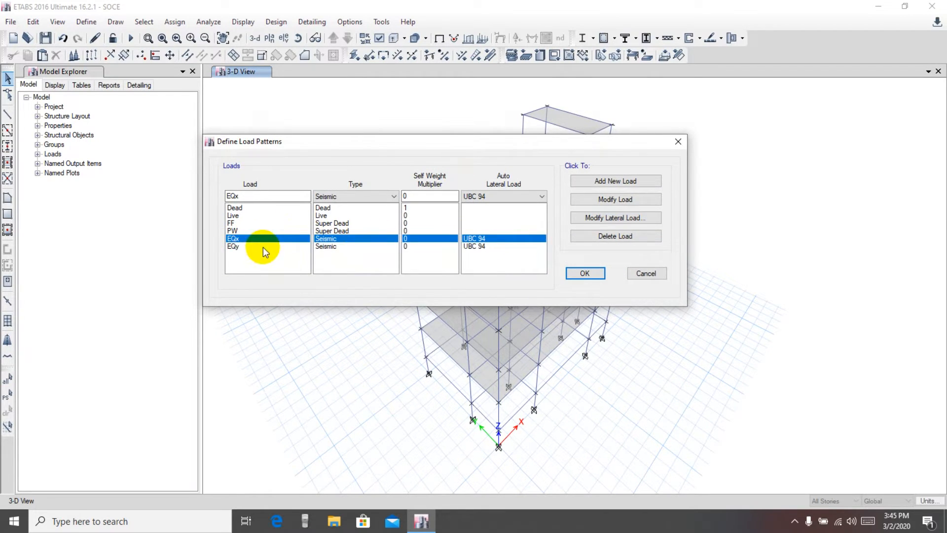
left_click(625, 219)
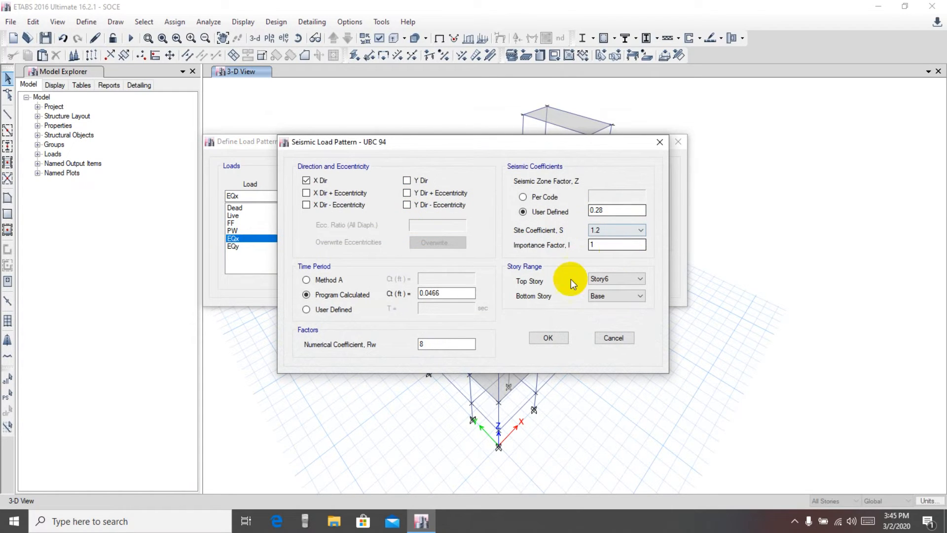
left_click(548, 338)
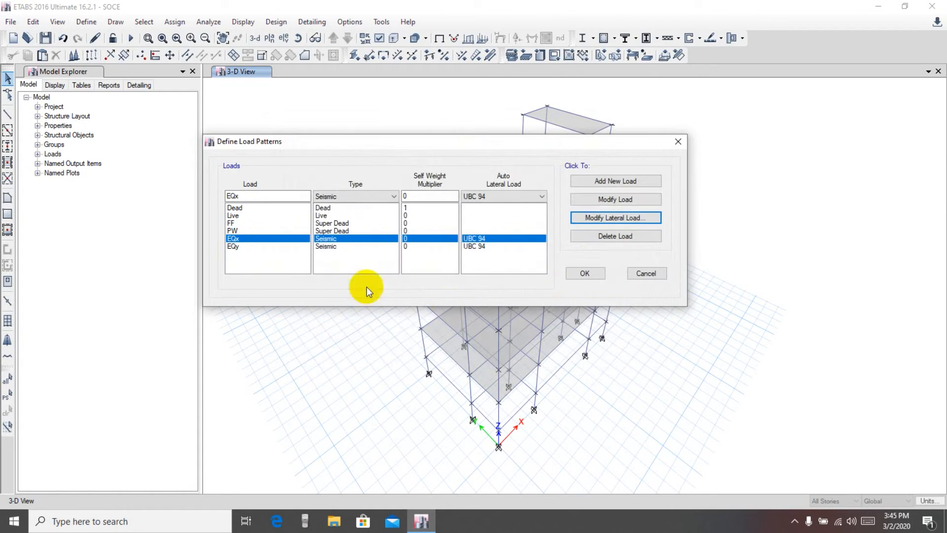
left_click(265, 245)
left_click(610, 219)
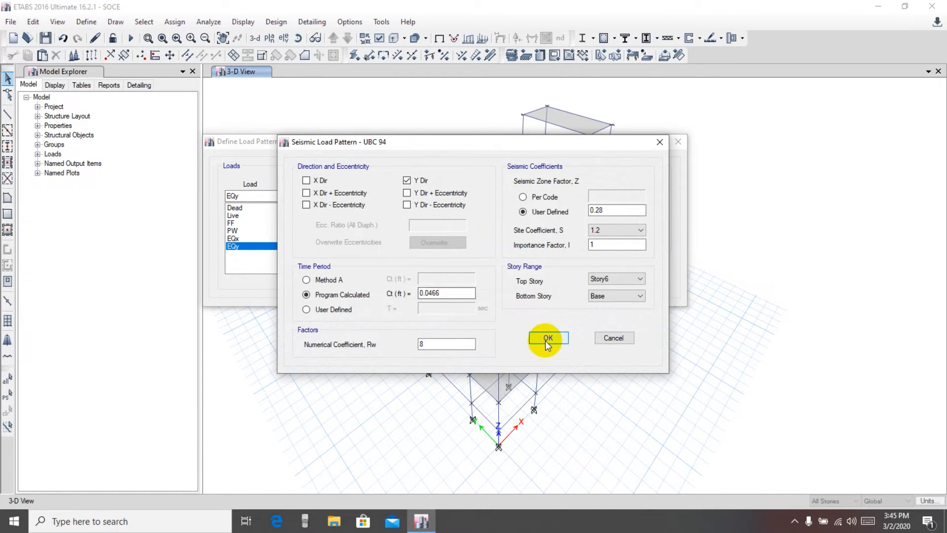
left_click(548, 337)
left_click(593, 269)
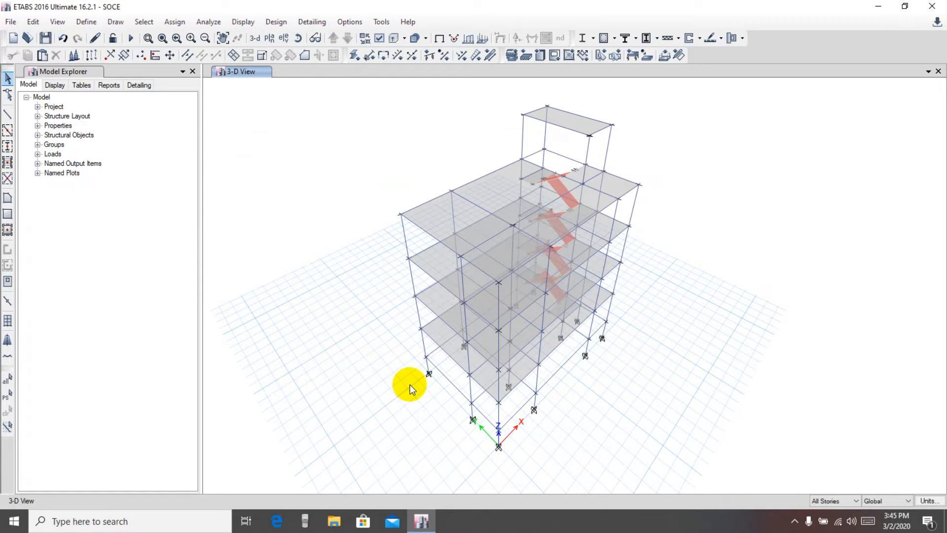
middle_click_drag(649, 469, 649, 455)
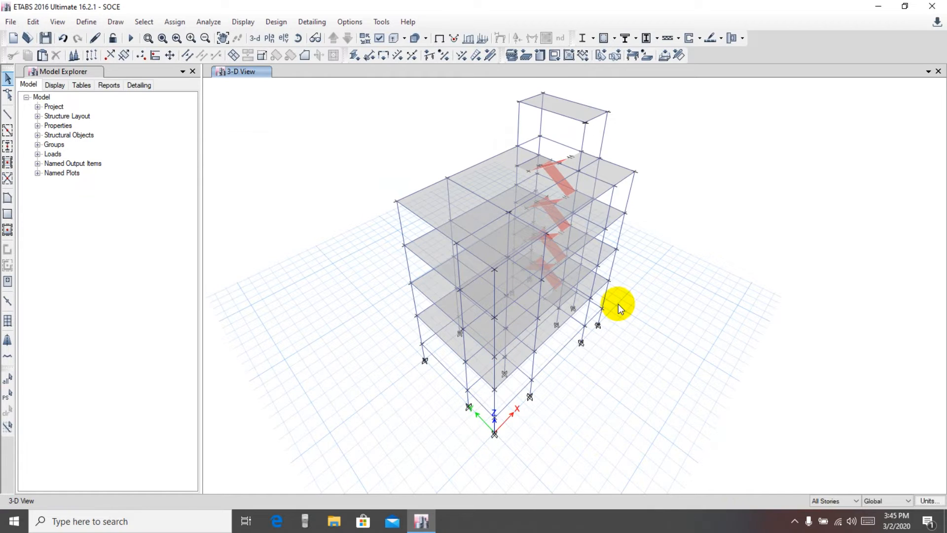
middle_click_drag(635, 242, 638, 257)
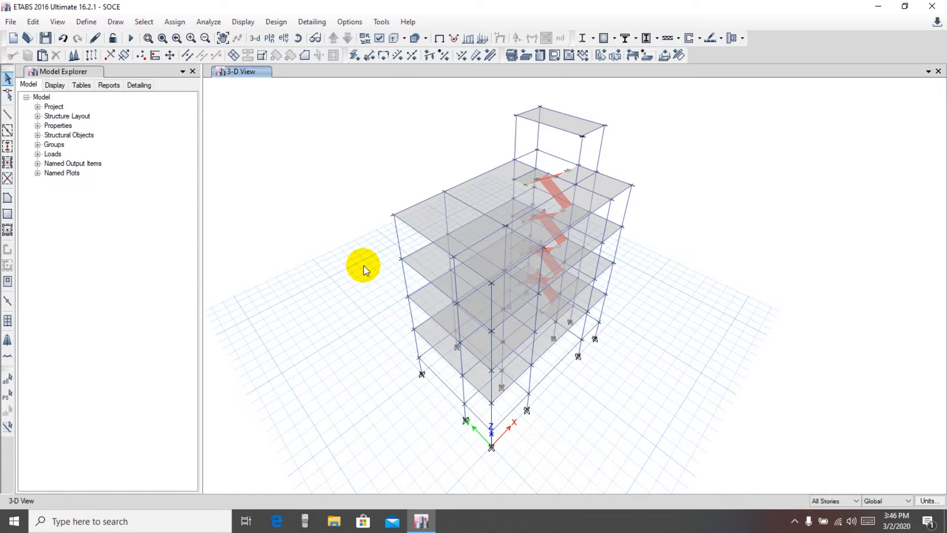
- Open the load cases and inspect the applied load pattern and scale factor of EQx and EQy
left_click(86, 22)
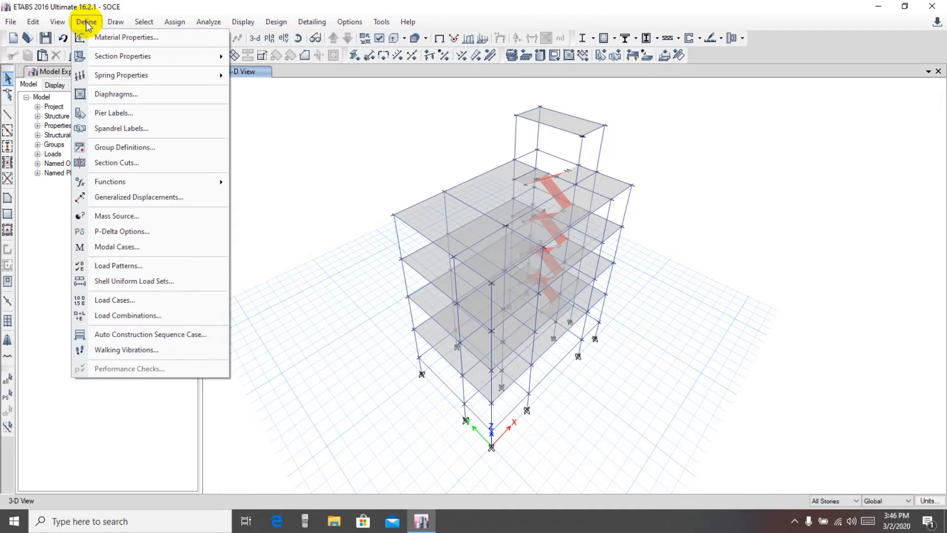
left_click(115, 301)
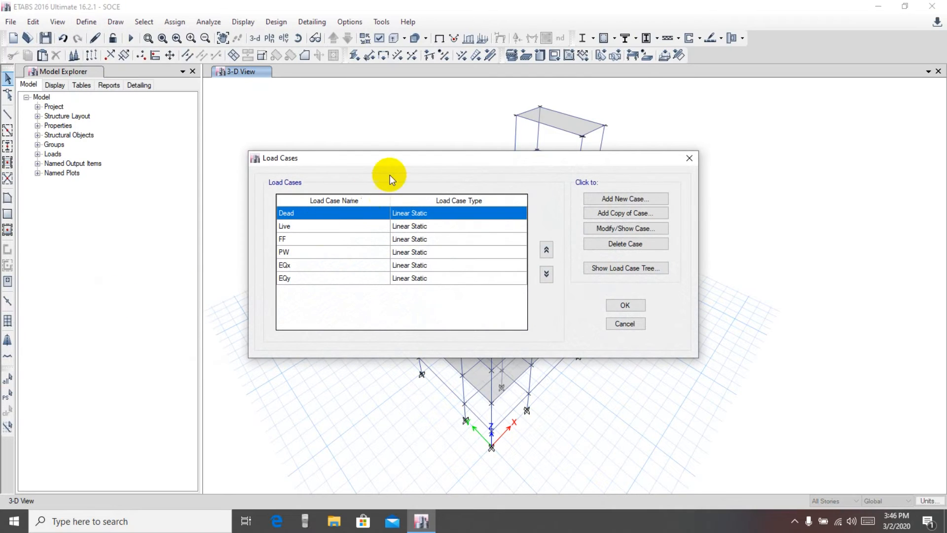
left_click_drag(453, 158, 410, 159)
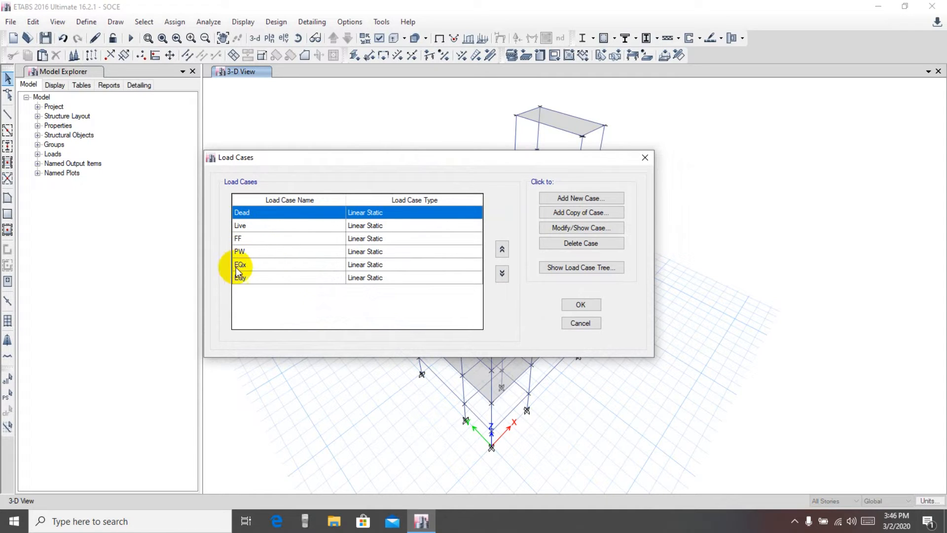
left_click(250, 266)
left_click(256, 280)
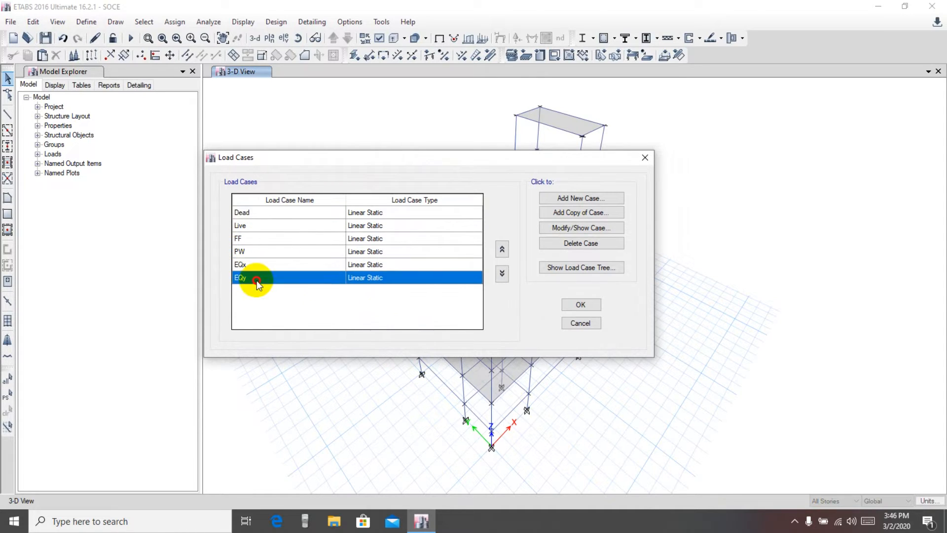
left_click(260, 267)
double_click(268, 265)
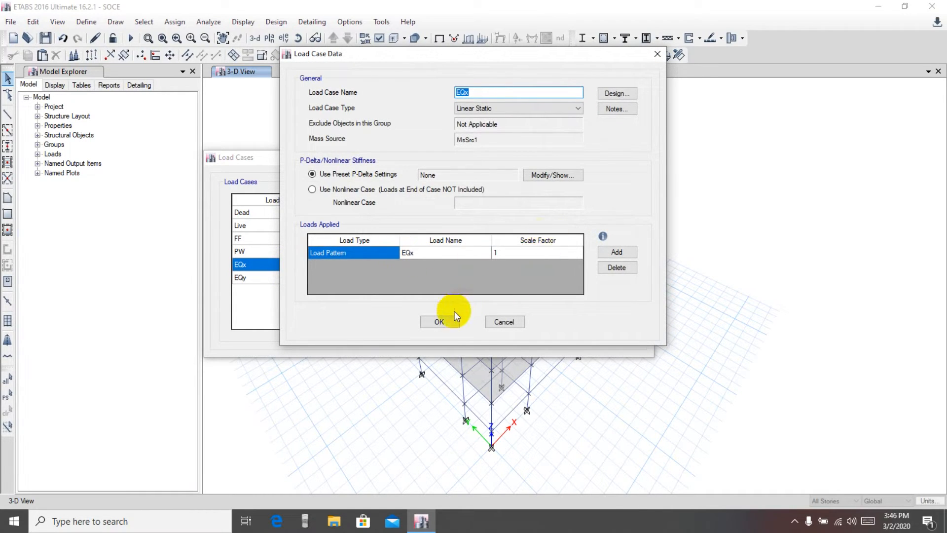
left_click(439, 321)
left_click(322, 278)
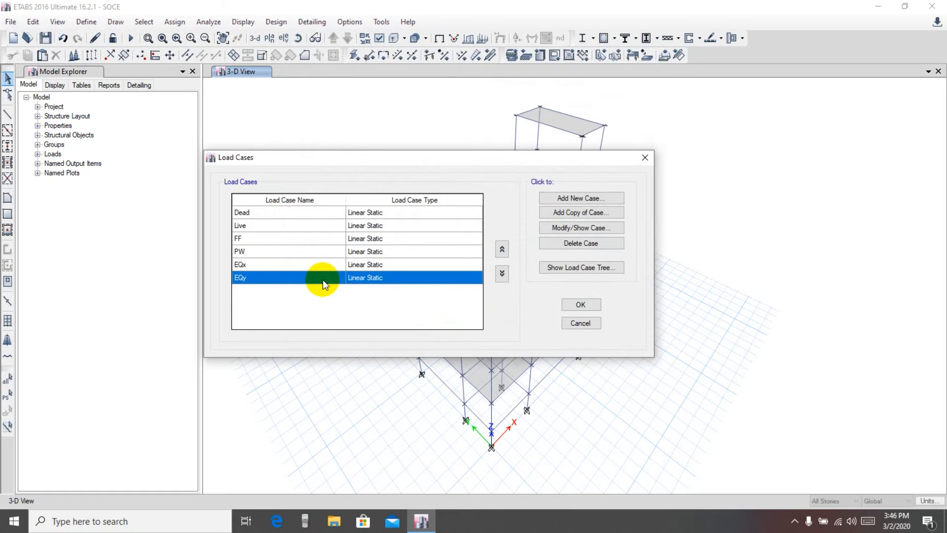
double_click(322, 278)
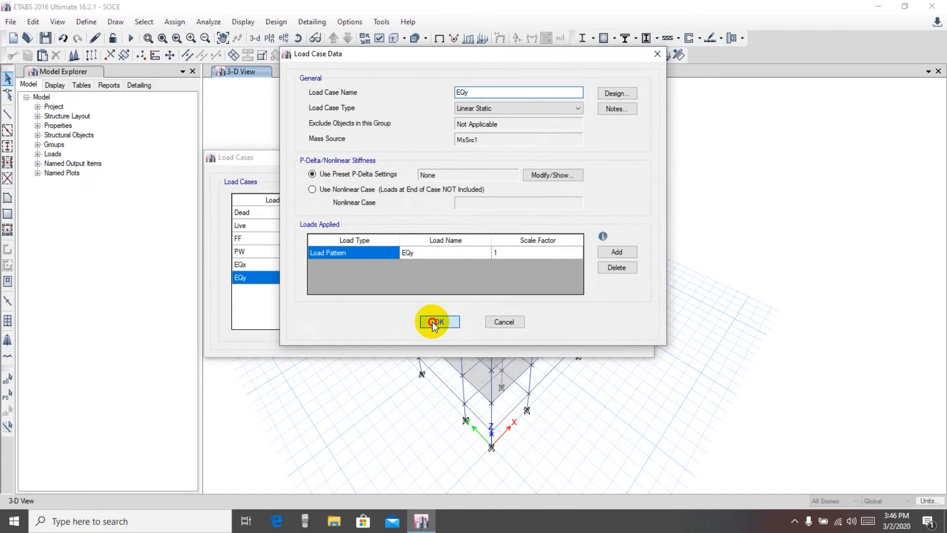
left_click(433, 321)
- Add a copy of the EQx load case named EQx- with a scale factor of -1
left_click_drag(533, 162, 531, 152)
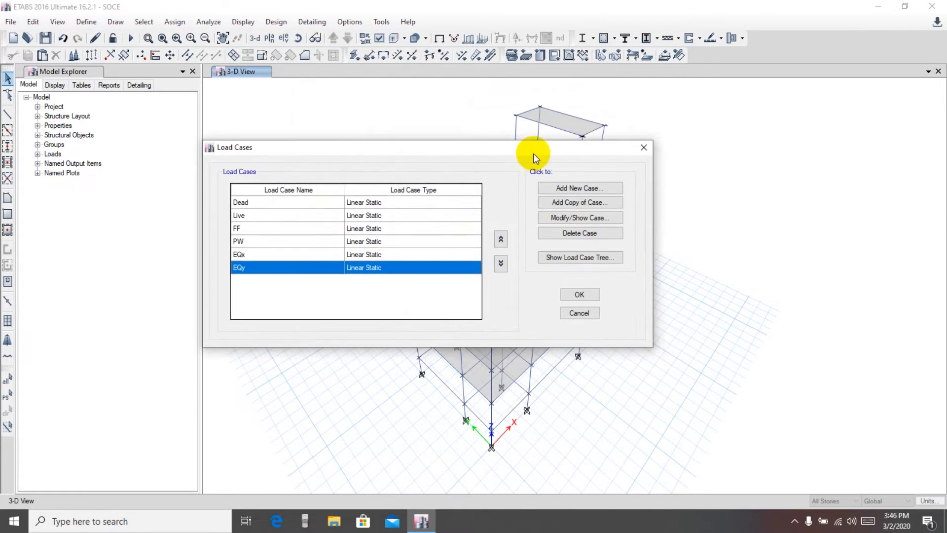
left_click(289, 254)
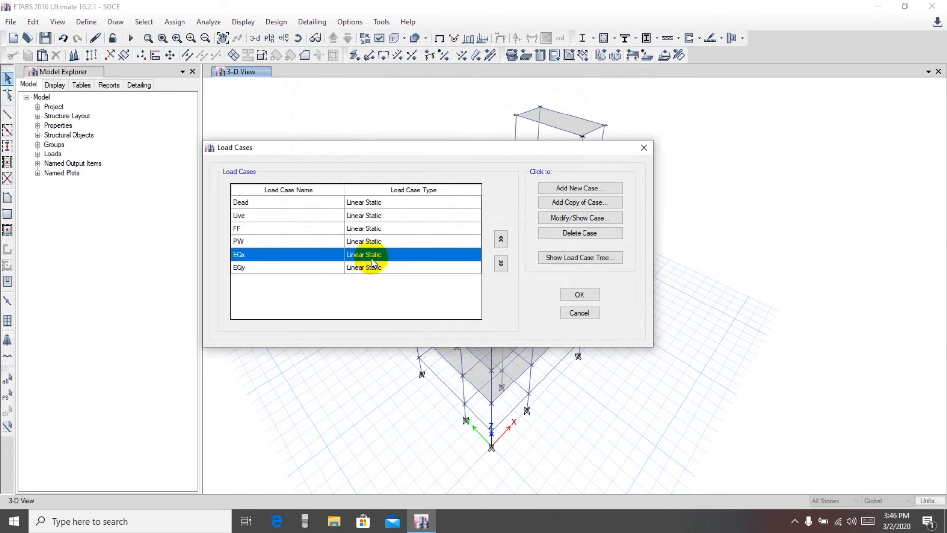
left_click(602, 203)
left_click_drag(513, 56, 502, 67)
left_click(477, 100)
key("BackSpace")
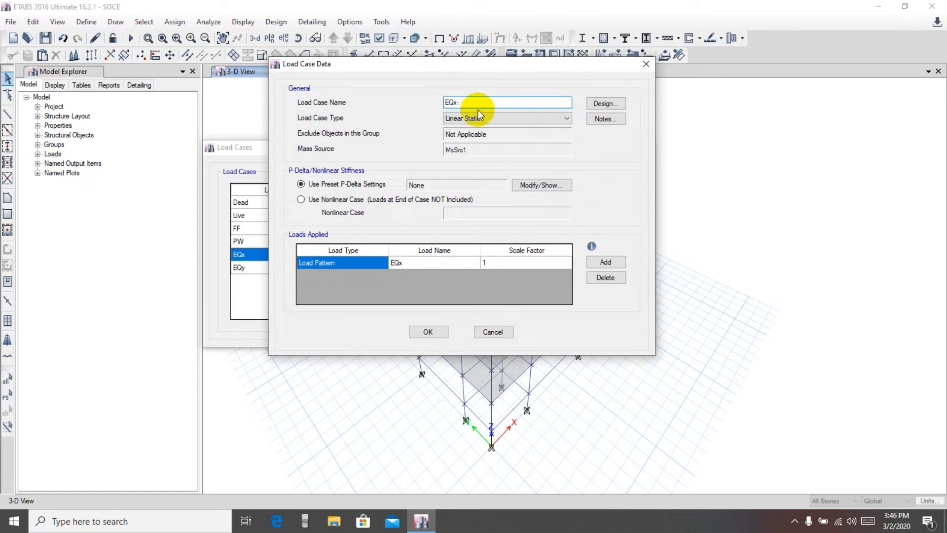
left_click(488, 262)
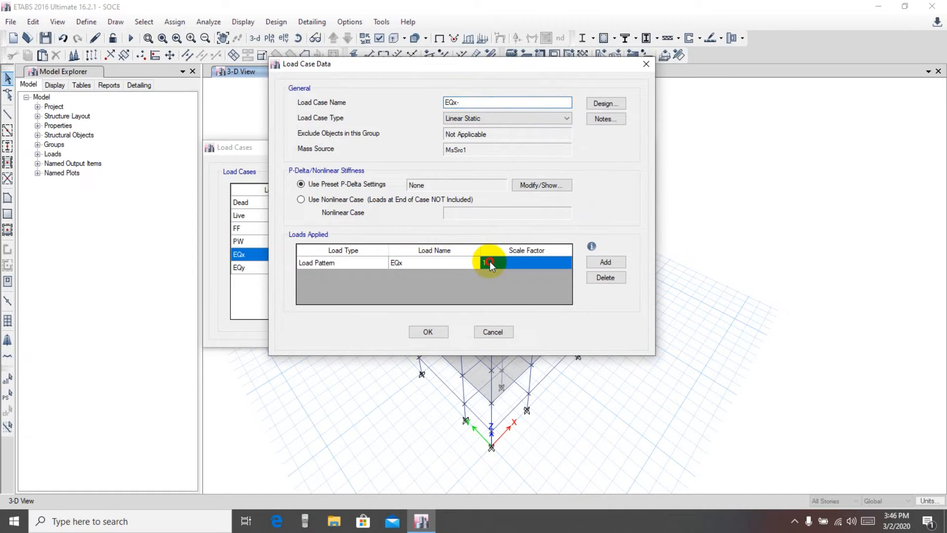
type("-")
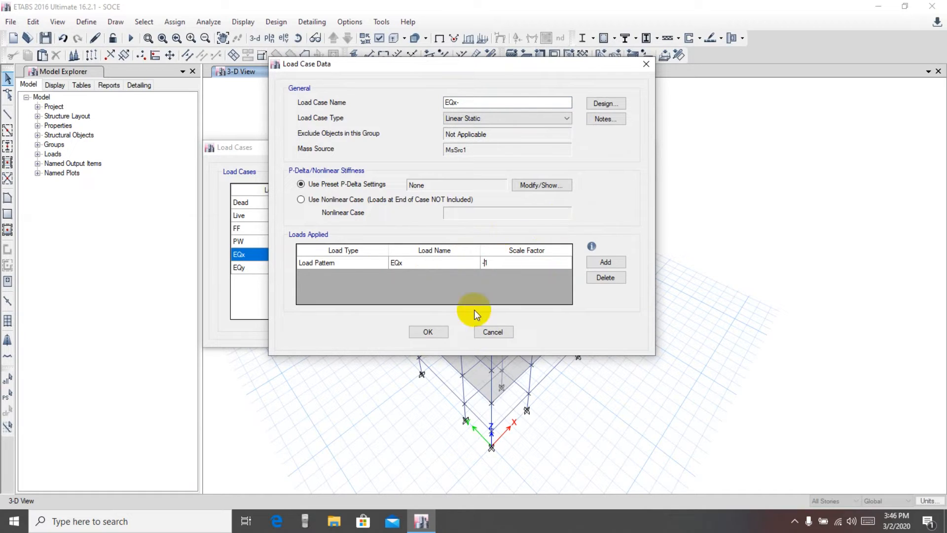
left_click(433, 331)
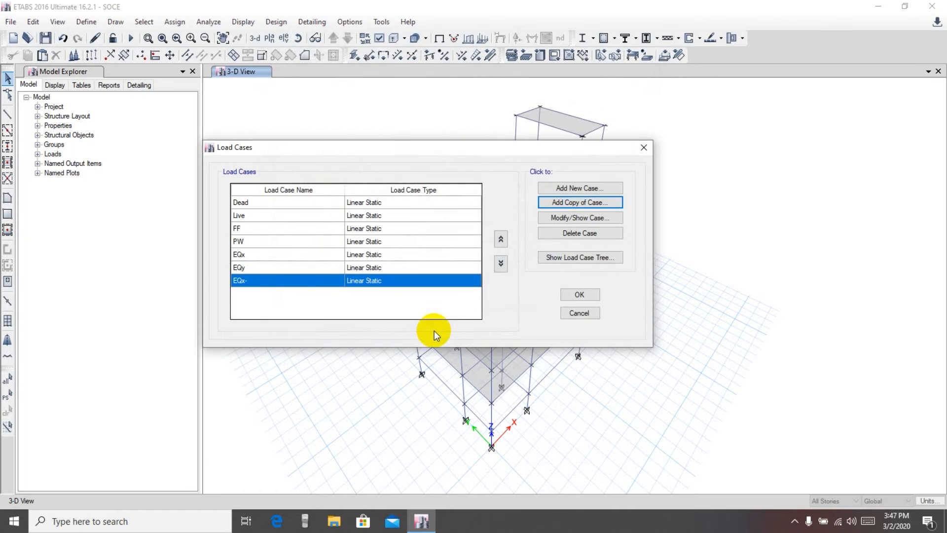
- Add a copy of the EQy load case named EQy- with a scale factor of -1
left_click(244, 269)
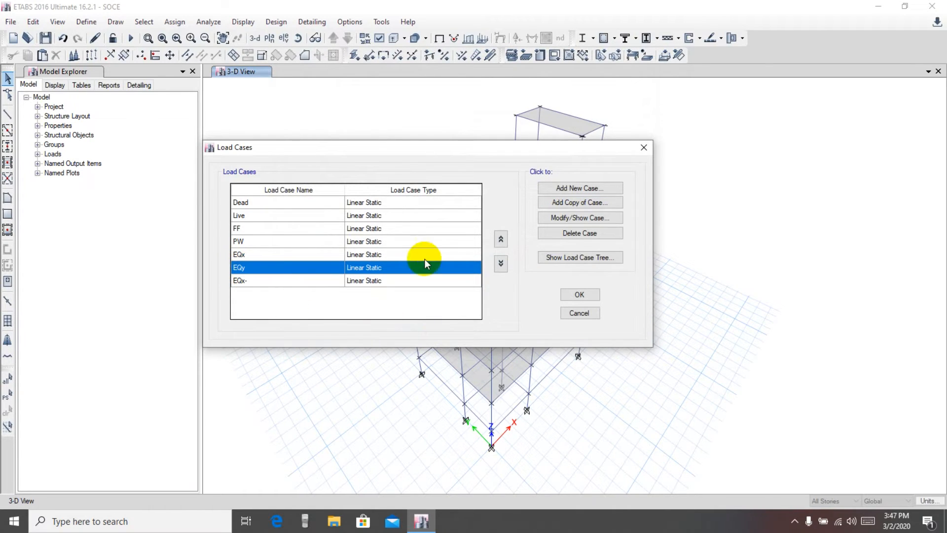
left_click(575, 206)
left_click(483, 93)
key("BackSpace")
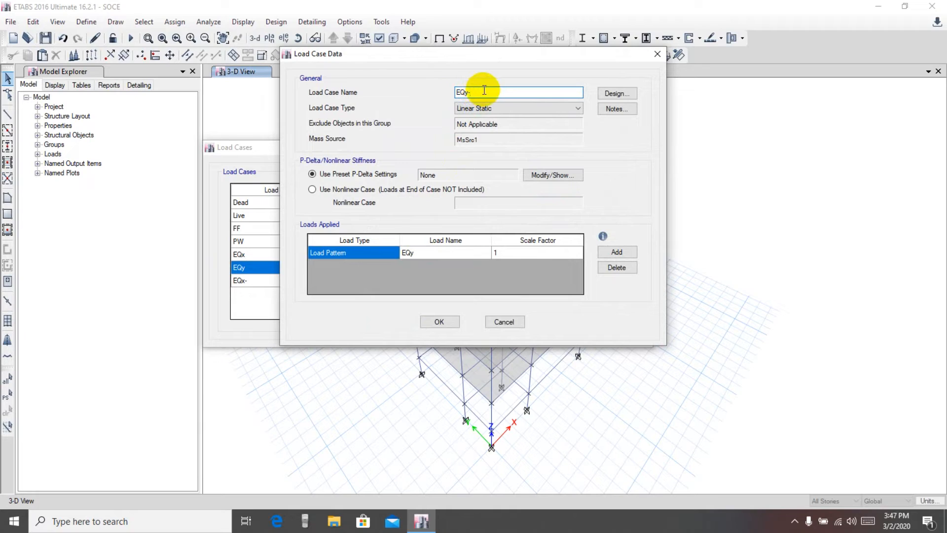
left_click(511, 248)
left_click(502, 252)
left_click(496, 253)
type("-1")
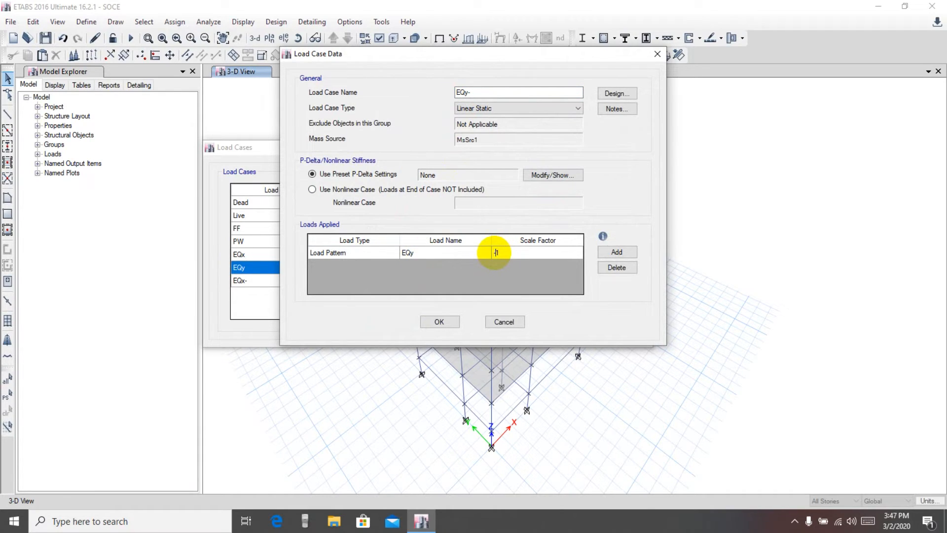
left_click(440, 322)
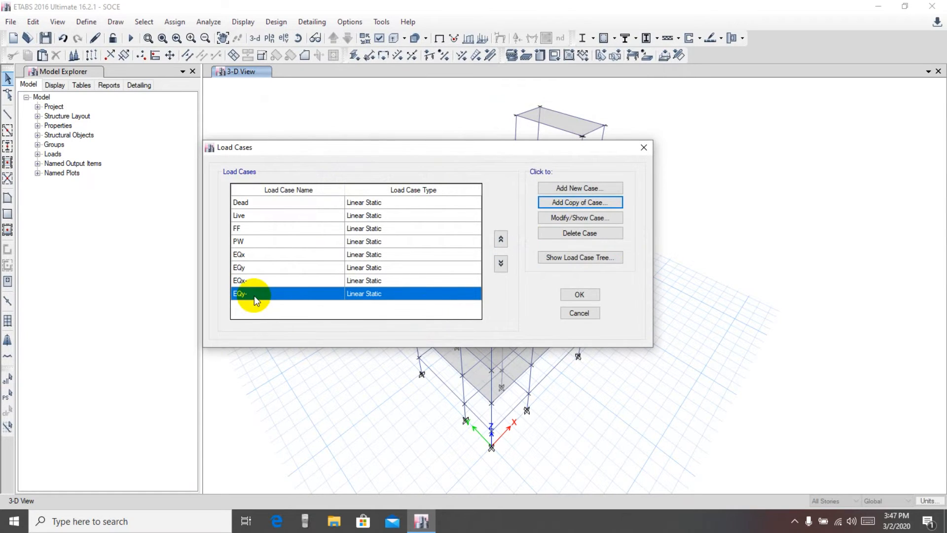
- Review the four seismic cases EQx, EQy, EQx- and EQy- in the load case list
left_click(248, 255)
left_click(251, 268)
left_click(251, 280)
left_click(253, 293)
left_click(249, 255)
left_click(249, 267)
left_click(252, 294)
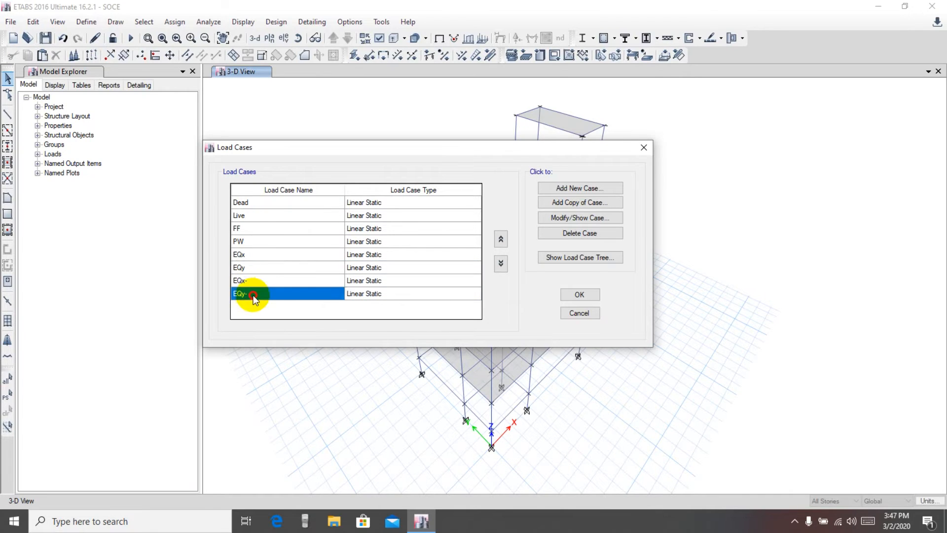
left_click(253, 257)
left_click(249, 268)
left_click(252, 280)
left_click(252, 293)
left_click(249, 254)
left_click(249, 268)
left_click(252, 280)
left_click(254, 293)
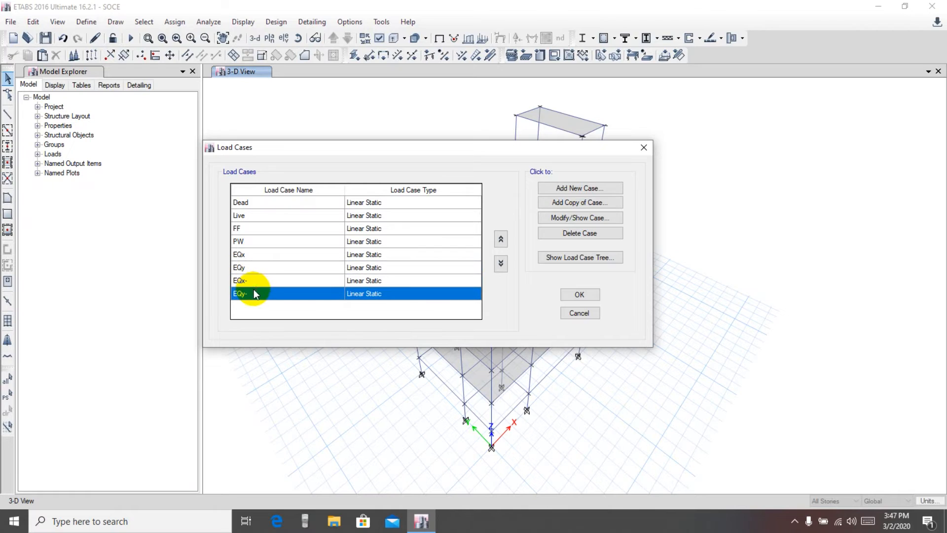
left_click(249, 255)
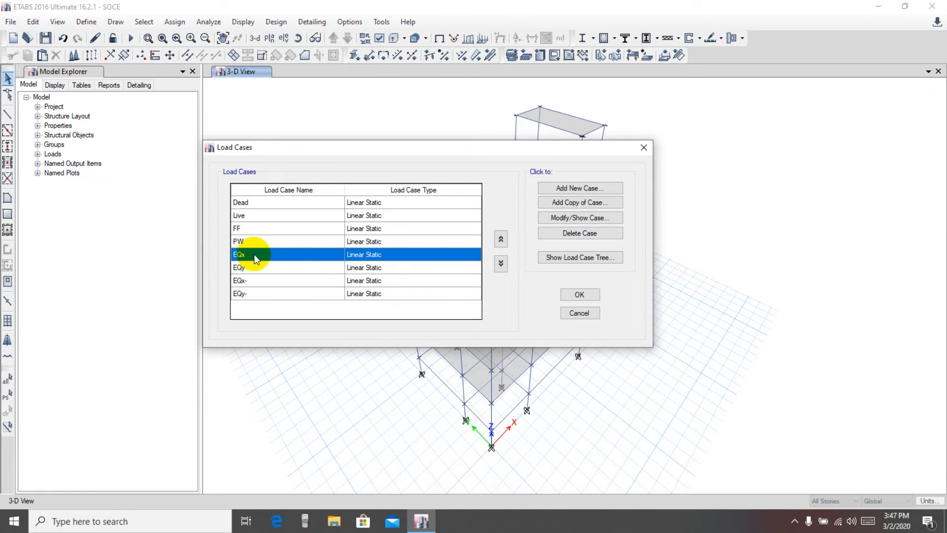
left_click(257, 280)
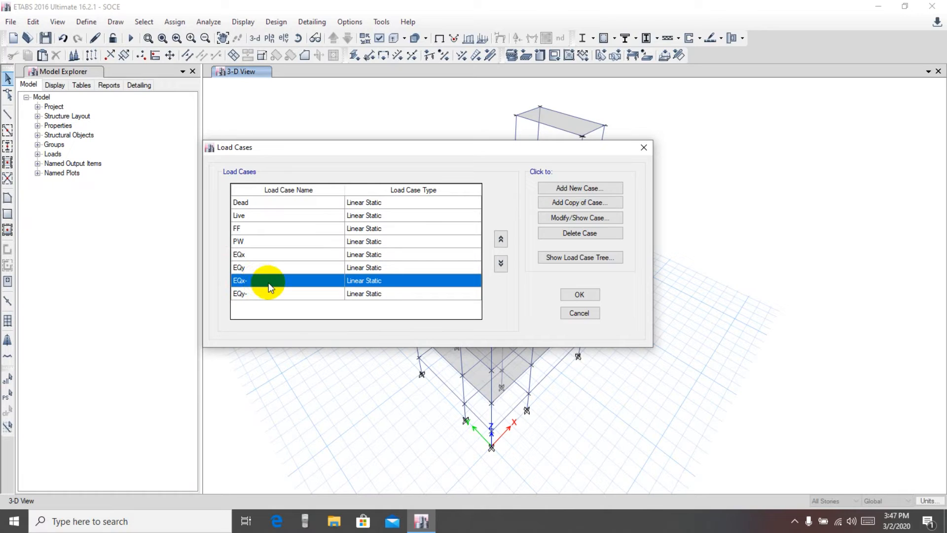
left_click(249, 269)
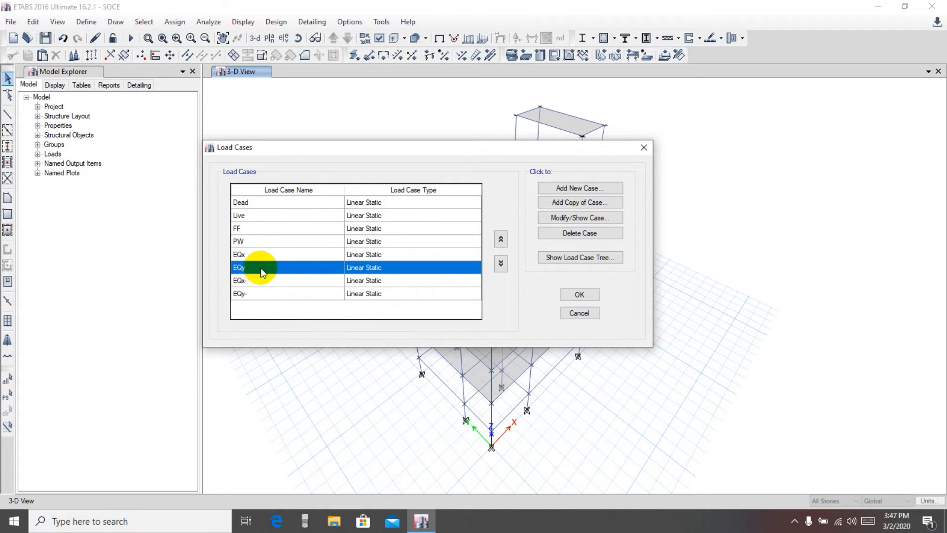
left_click(249, 294)
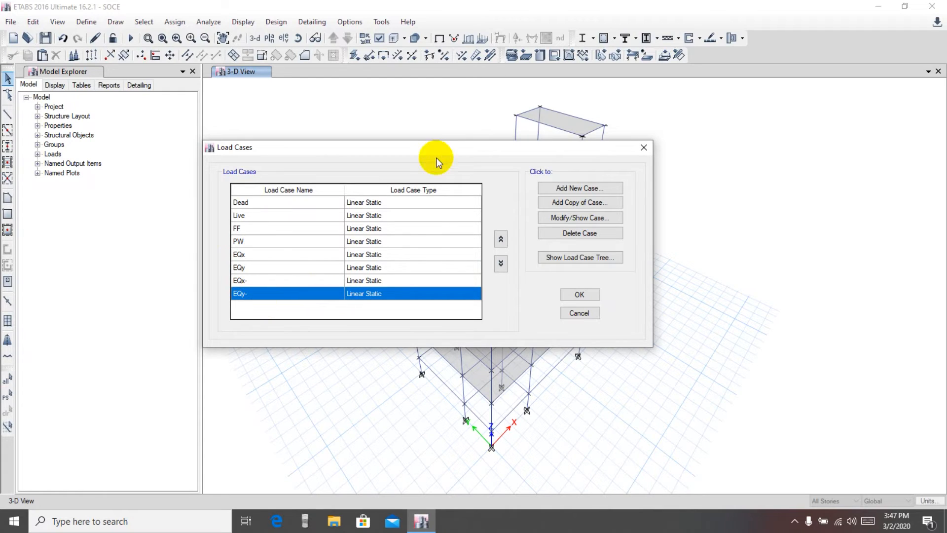
left_click_drag(438, 152, 438, 137)
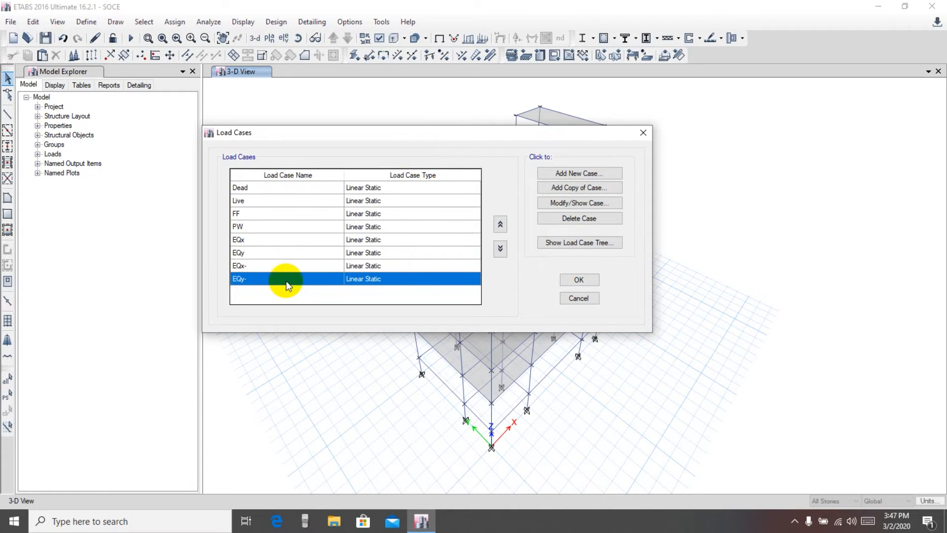
- Compare the positive seismic load cases EQx and EQy in the load case list
left_click(248, 241)
left_click(259, 251)
left_click(255, 240)
left_click(254, 250)
left_click(257, 240)
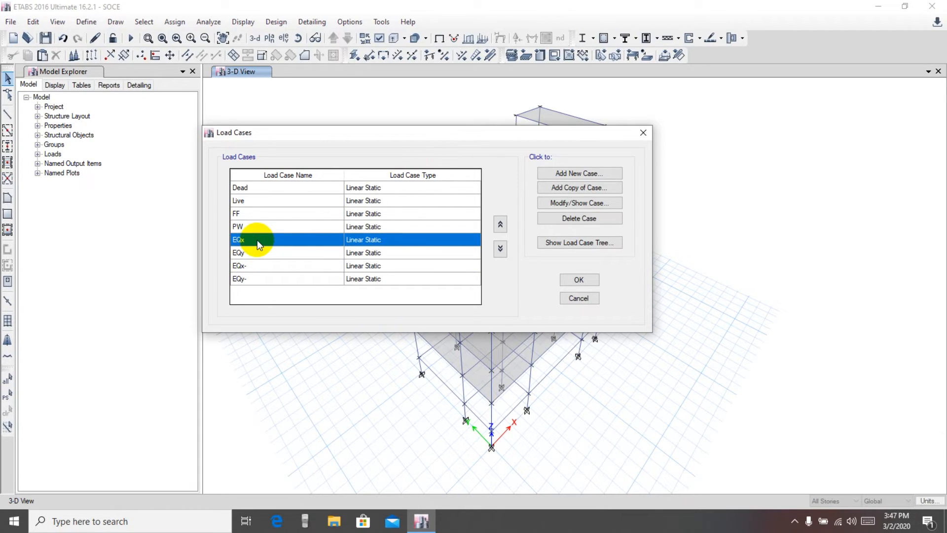
left_click(239, 253)
left_click(239, 242)
left_click(253, 253)
left_click(251, 244)
left_click(249, 254)
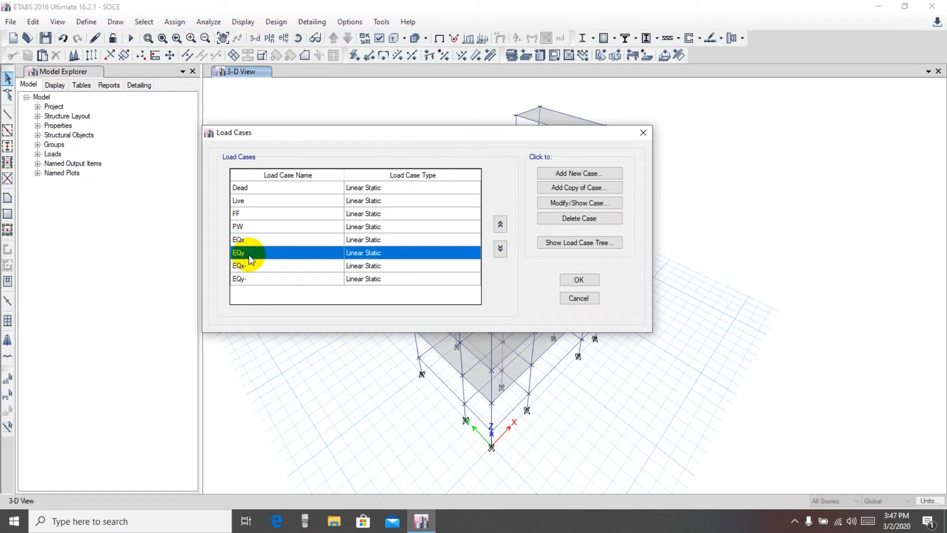
left_click(248, 241)
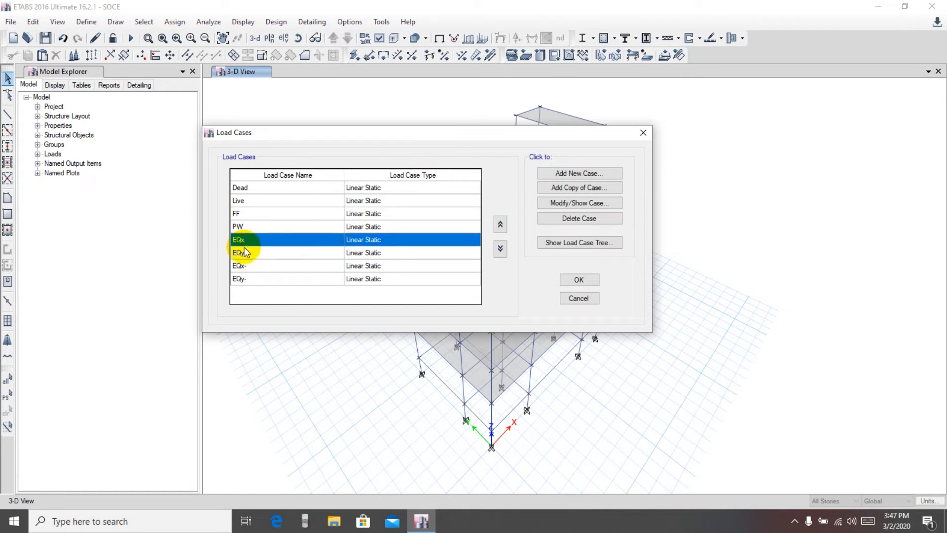
left_click(249, 255)
left_click(244, 241)
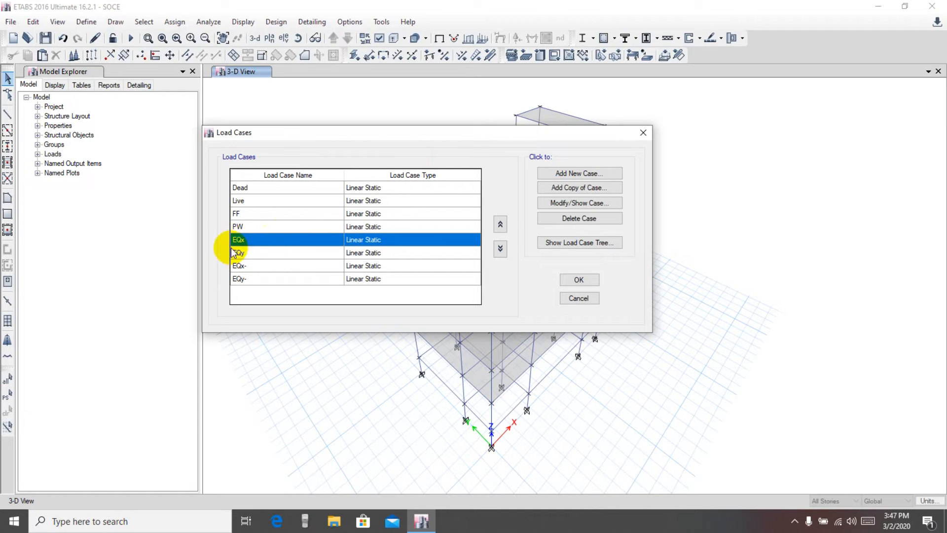
left_click(244, 252)
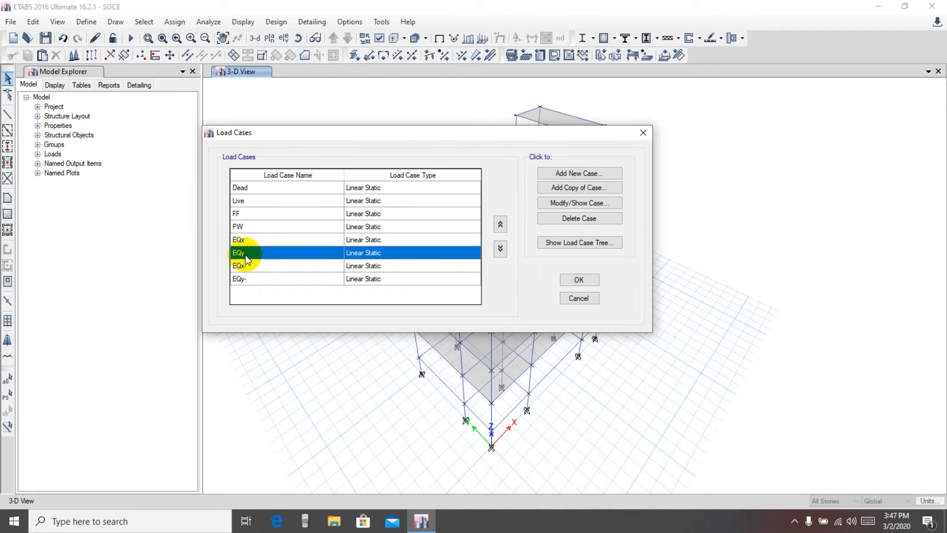
- Check the negative seismic cases EQx- and EQy- and accept the load case definitions
left_click(249, 267)
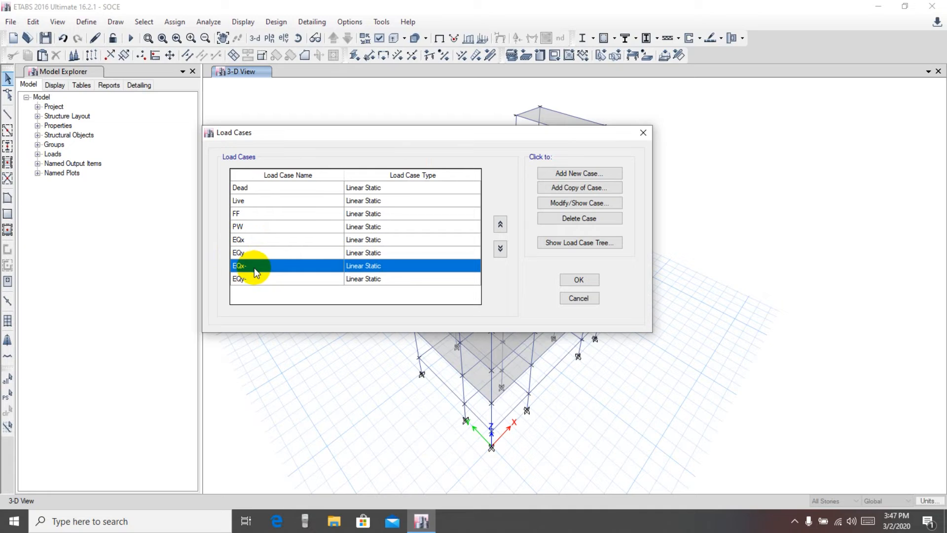
left_click(255, 279)
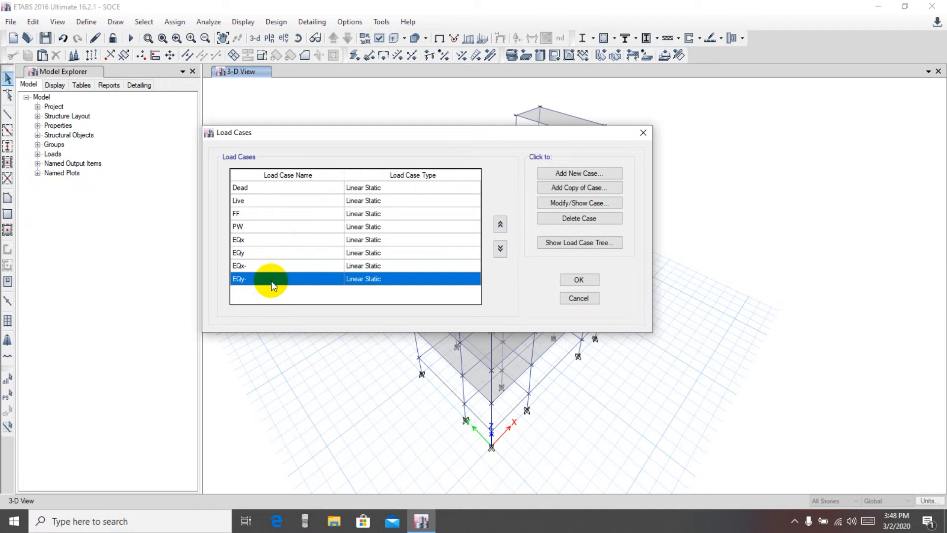
left_click(265, 267)
left_click(263, 279)
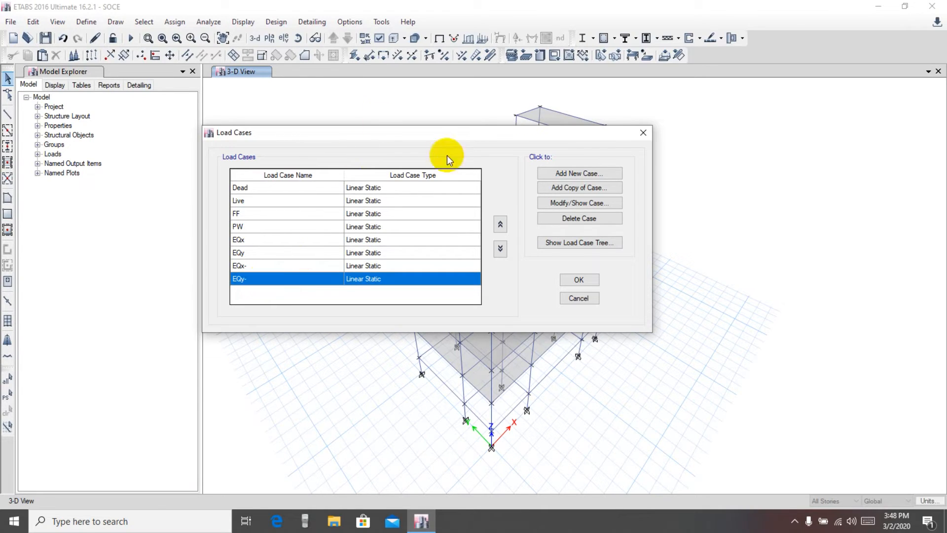
left_click(578, 279)
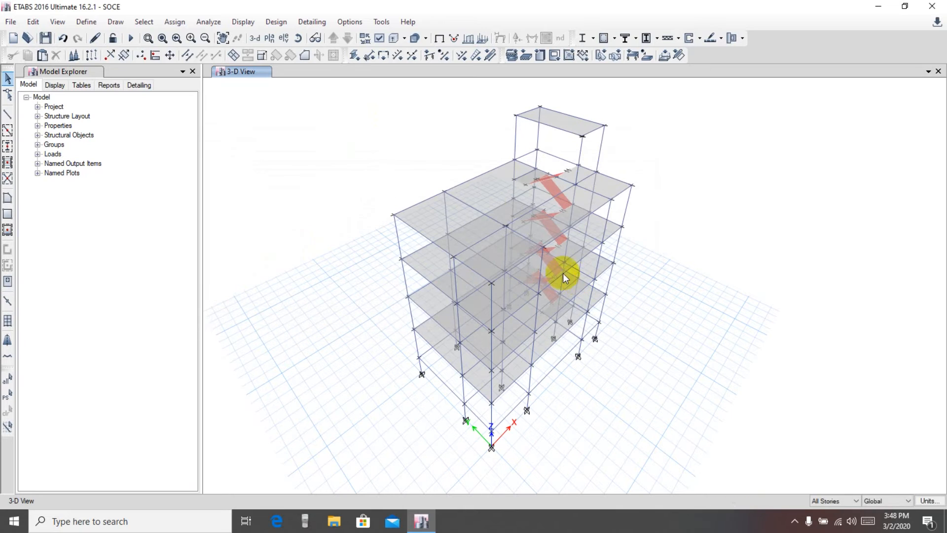
- Open the load combinations, inspect the existing ones, and delete all of DCon1 to DCon10
middle_click_drag(449, 182, 615, 195, "shift")
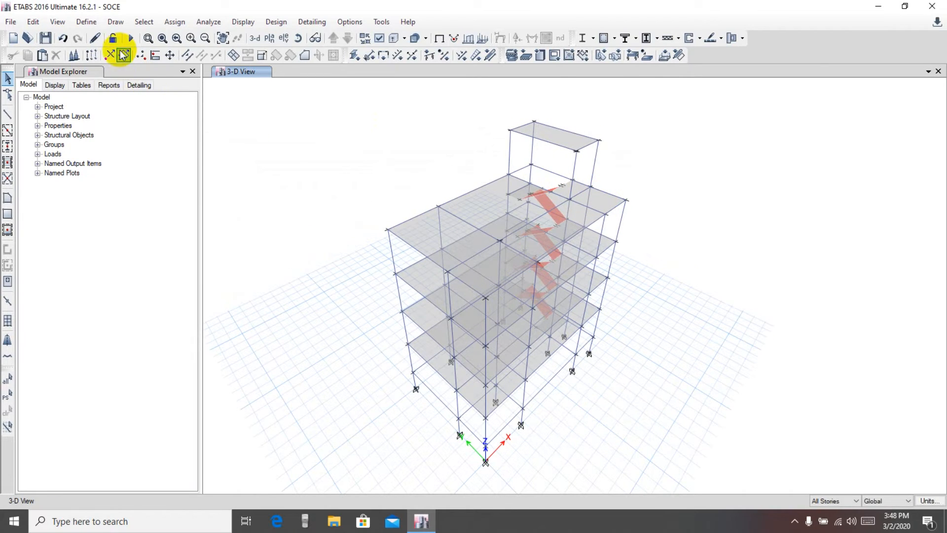
left_click(88, 23)
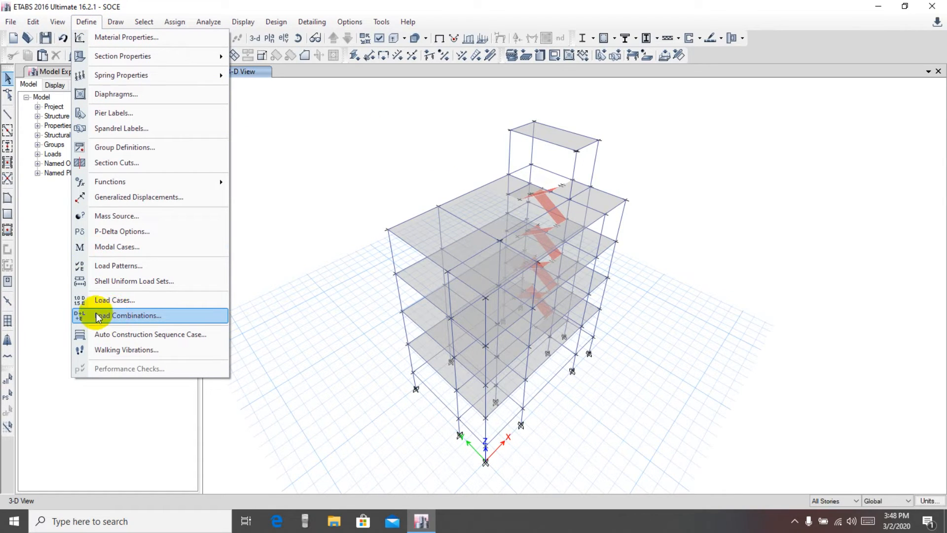
left_click(115, 315)
left_click_drag(411, 169, 351, 164)
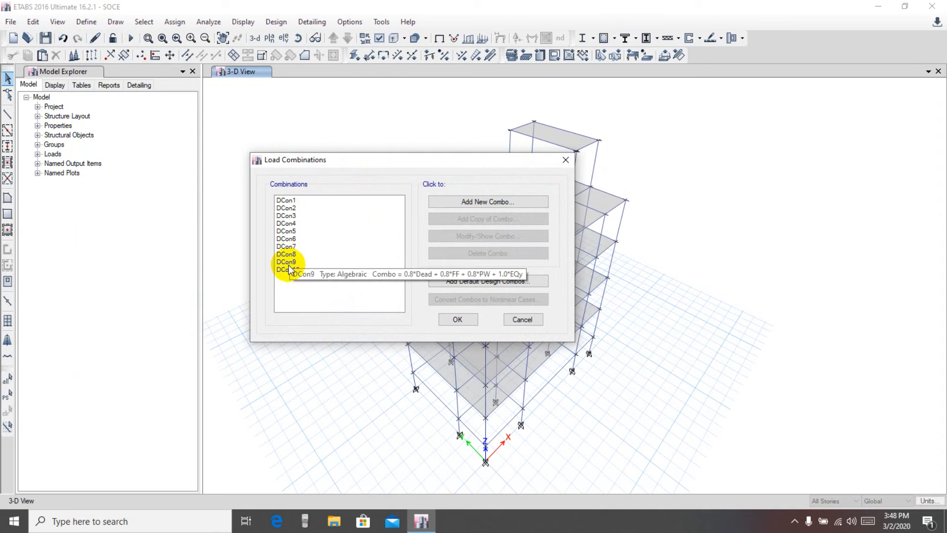
left_click_drag(351, 163, 314, 145)
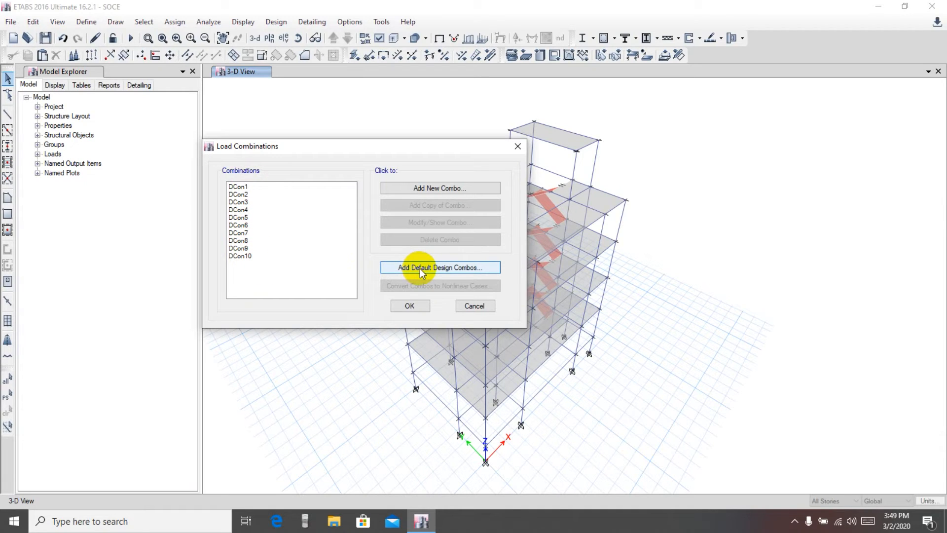
left_click(244, 188)
left_click_drag(246, 190, 247, 270)
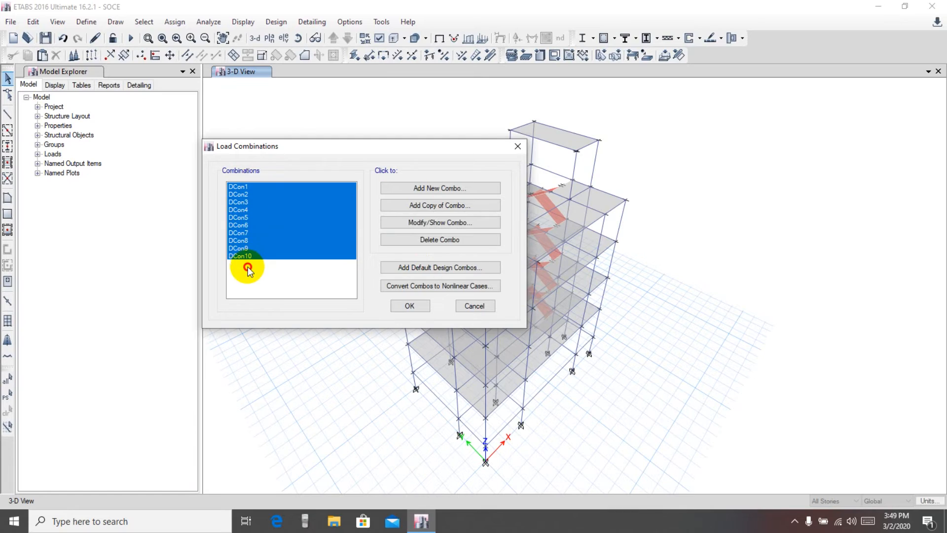
left_click(437, 242)
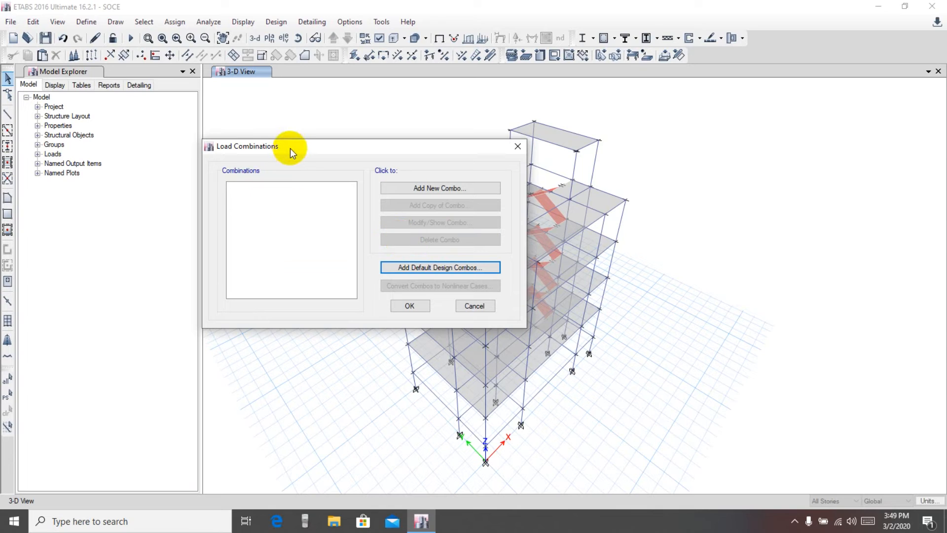
- Add the default design combinations for Concrete Frame Design, converted to editable user combinations
left_click_drag(290, 148, 292, 141)
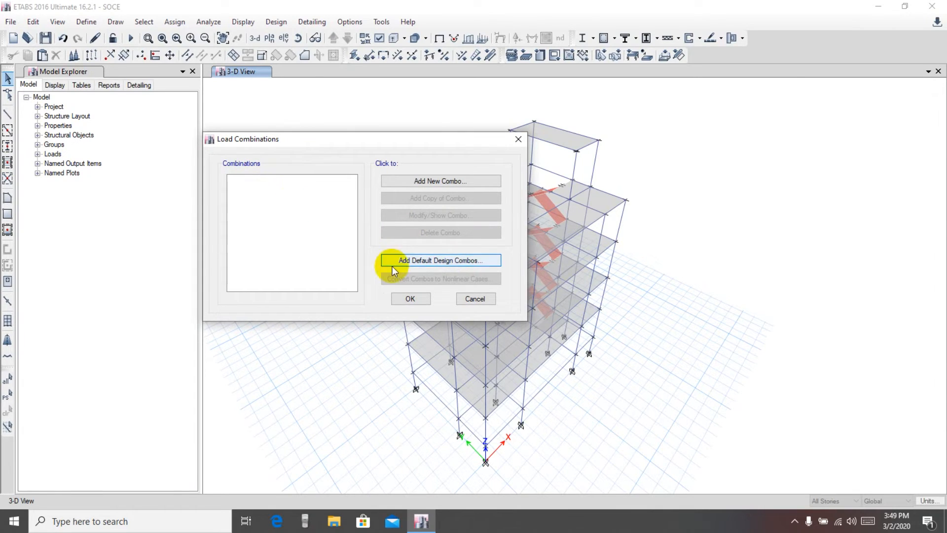
left_click_drag(407, 137, 367, 127)
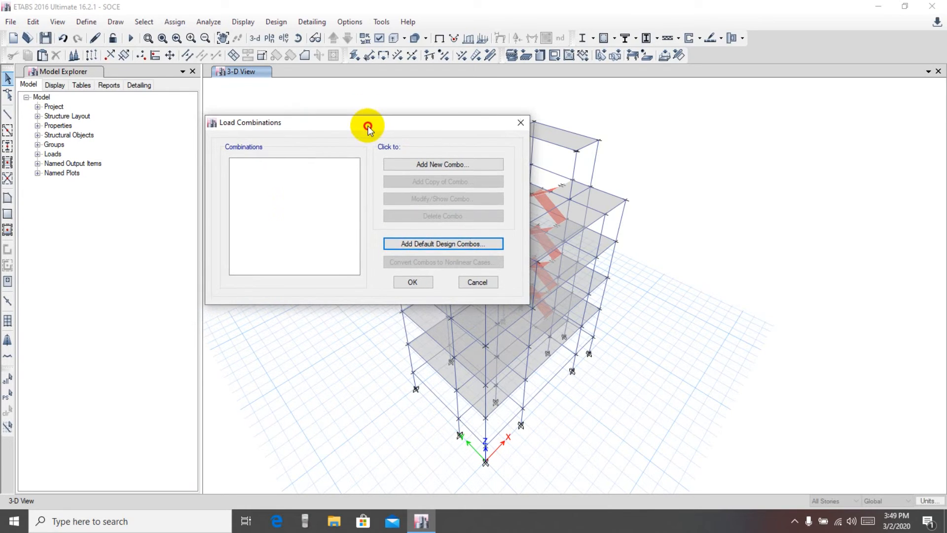
left_click(430, 246)
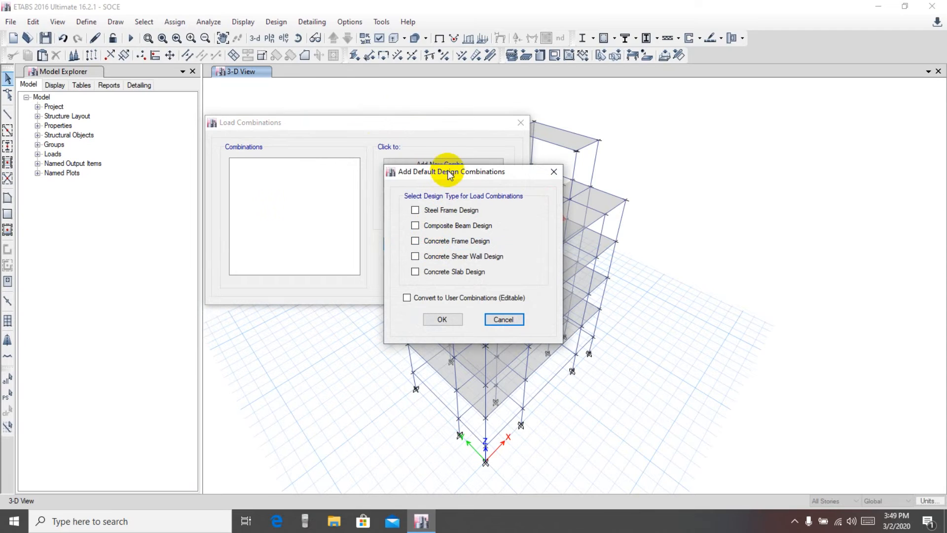
left_click(424, 241)
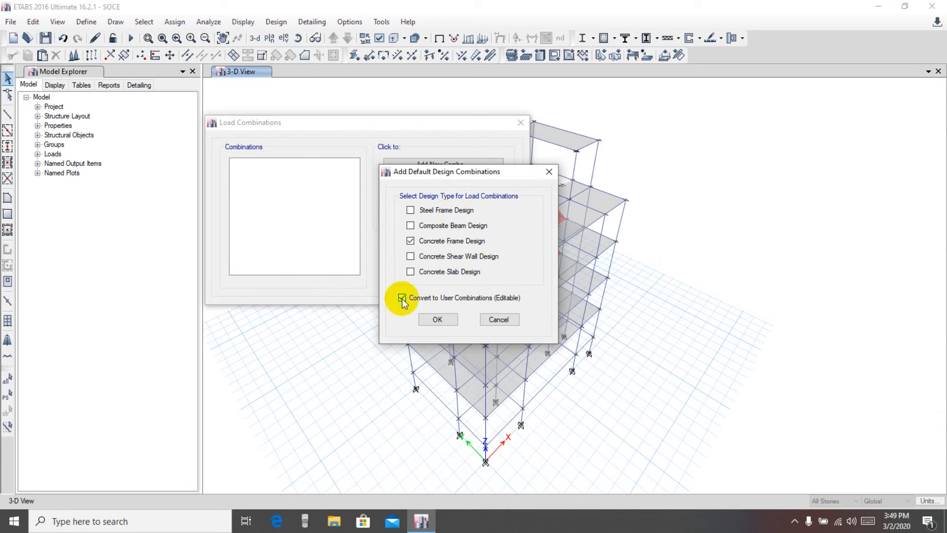
left_click(429, 318)
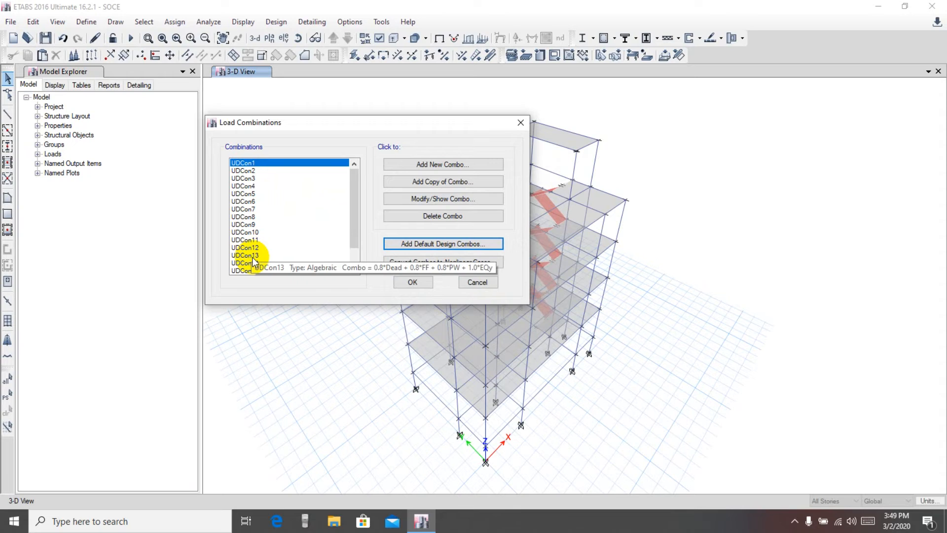
- Examine the load factors of the generated combinations UDCon1 to UDCon18 throughout the combination list
scroll(254, 261, "down", 1)
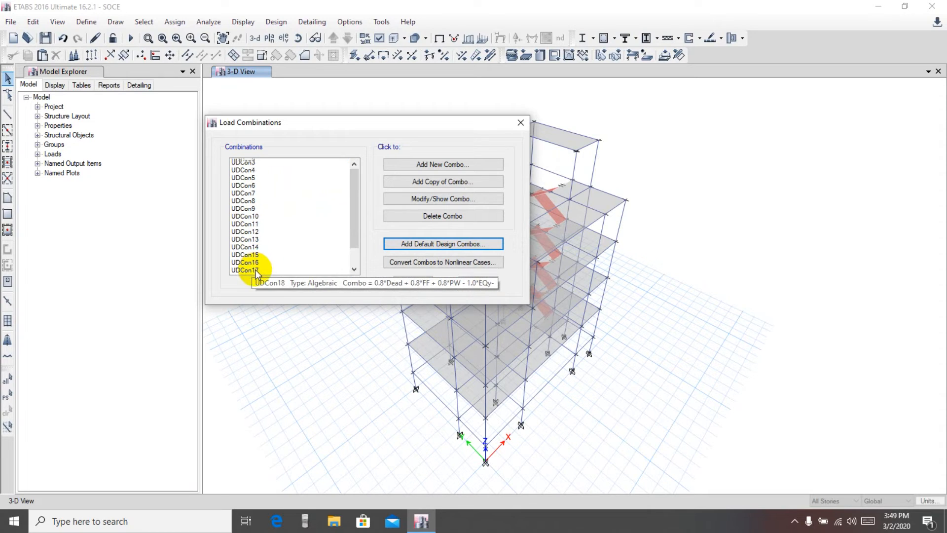
scroll(254, 262, "up", 1)
left_click_drag(311, 123, 309, 117)
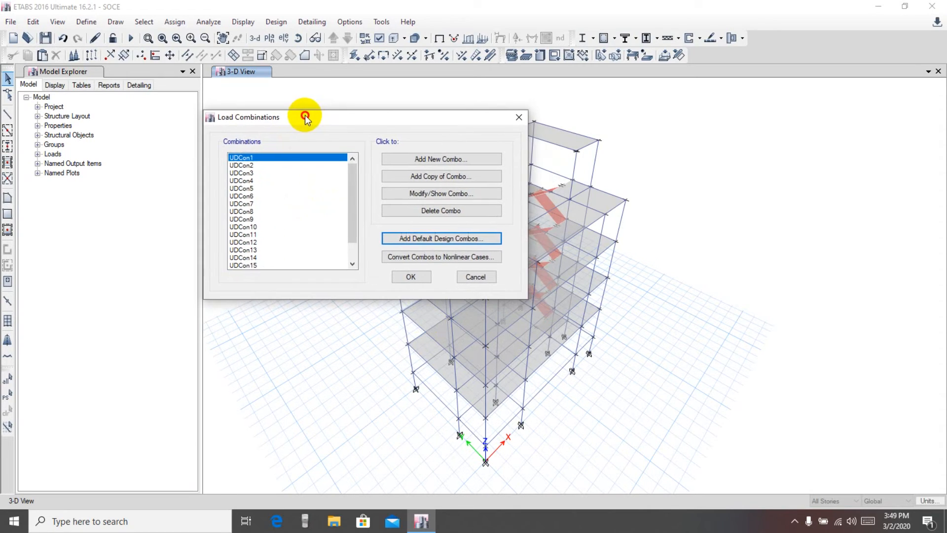
scroll(258, 235, "down", 1)
scroll(259, 236, "up", 1)
left_click_drag(352, 186, 358, 206)
scroll(256, 268, "up", 1)
scroll(262, 254, "down", 1)
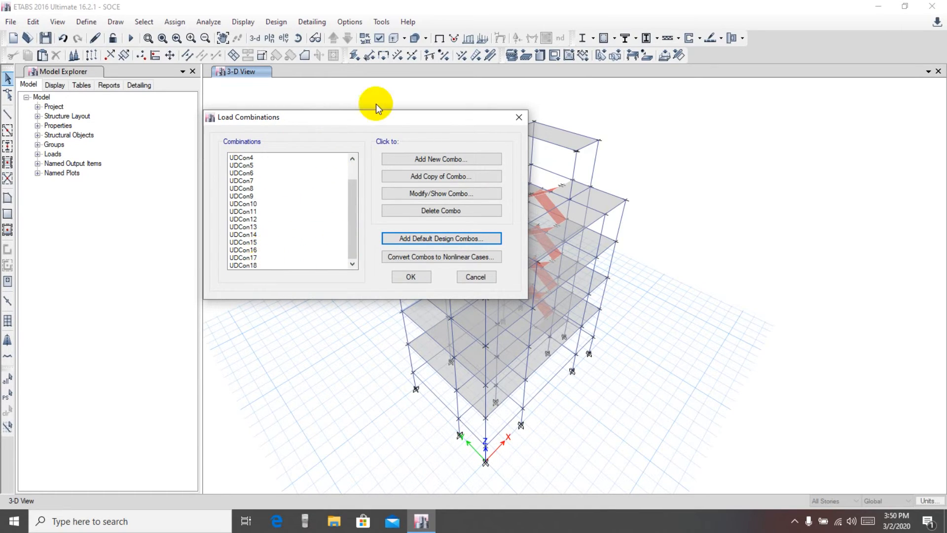
left_click_drag(380, 121, 375, 114)
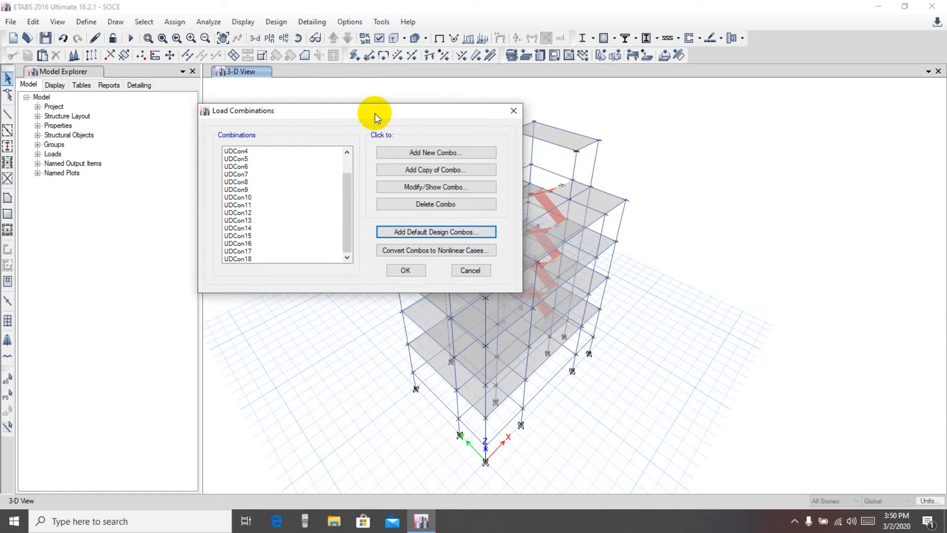
left_click_drag(375, 114, 380, 106)
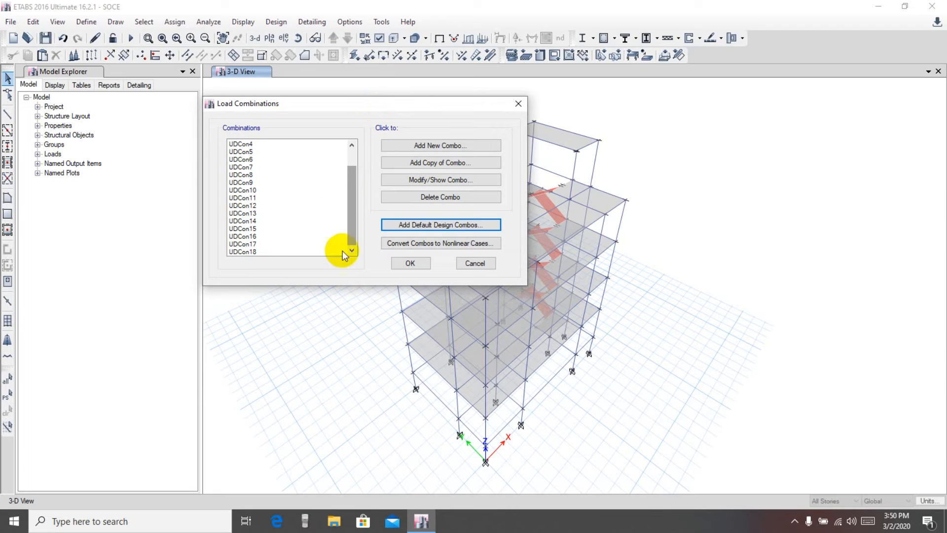
scroll(288, 220, "up", 1)
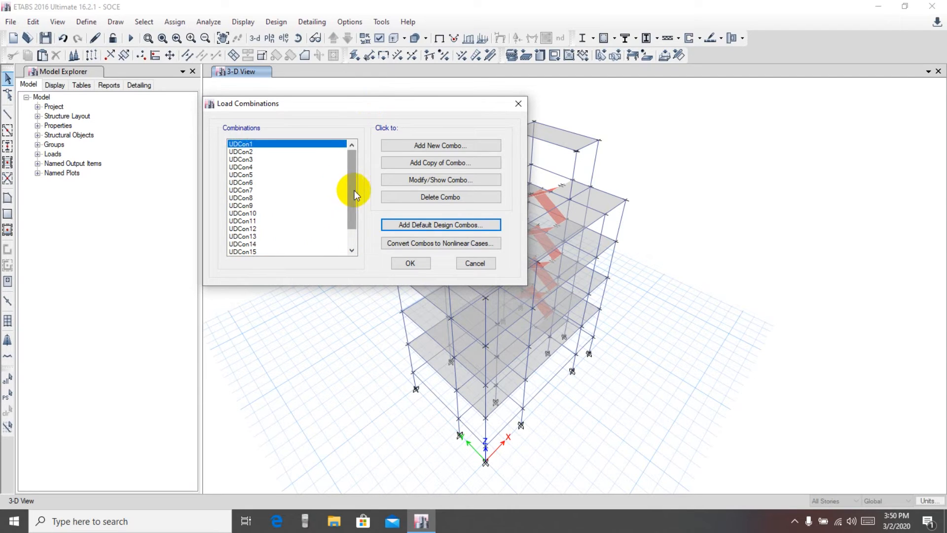
left_click_drag(354, 190, 353, 244)
left_click_drag(420, 106, 411, 103)
scroll(237, 194, "up", 1)
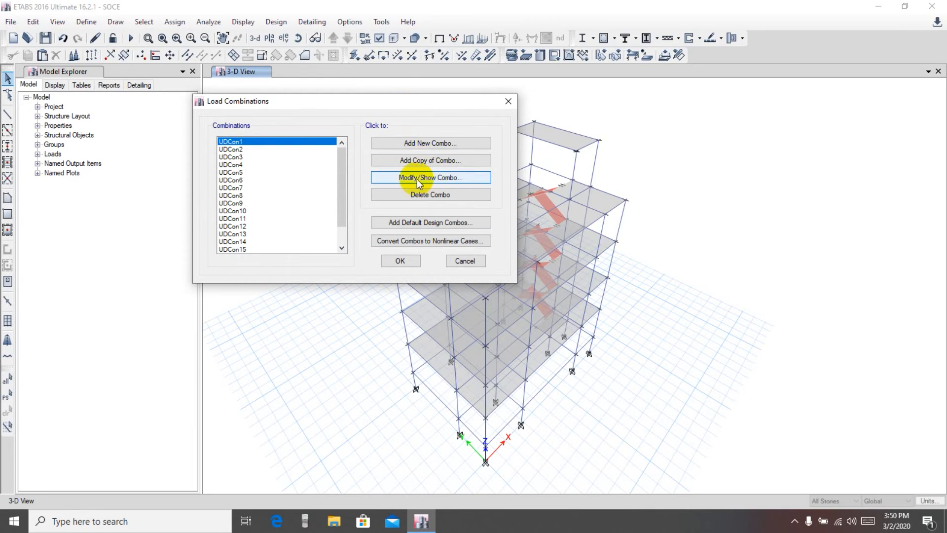
- Inspect the scale factors of combination UDCon1 and the form for a new combination, leaving both without changes
left_click(443, 176)
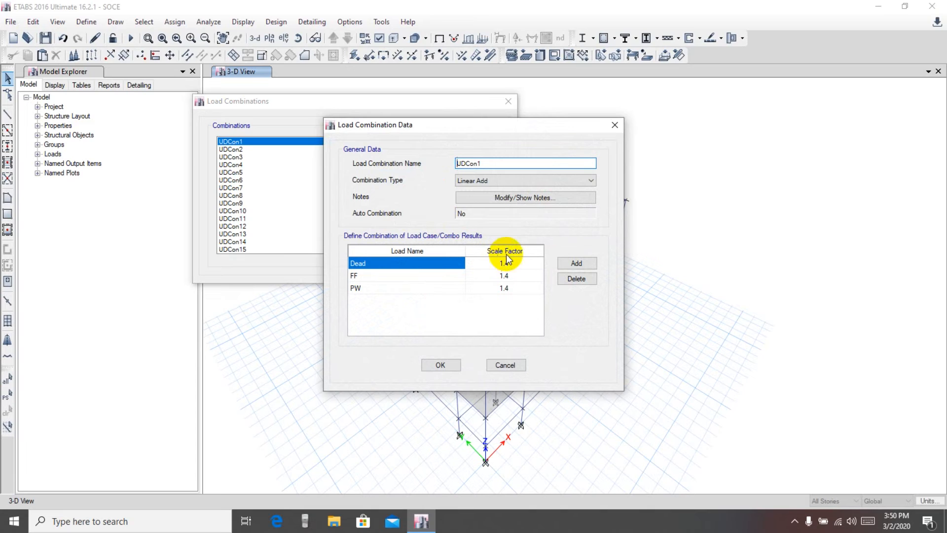
left_click(506, 365)
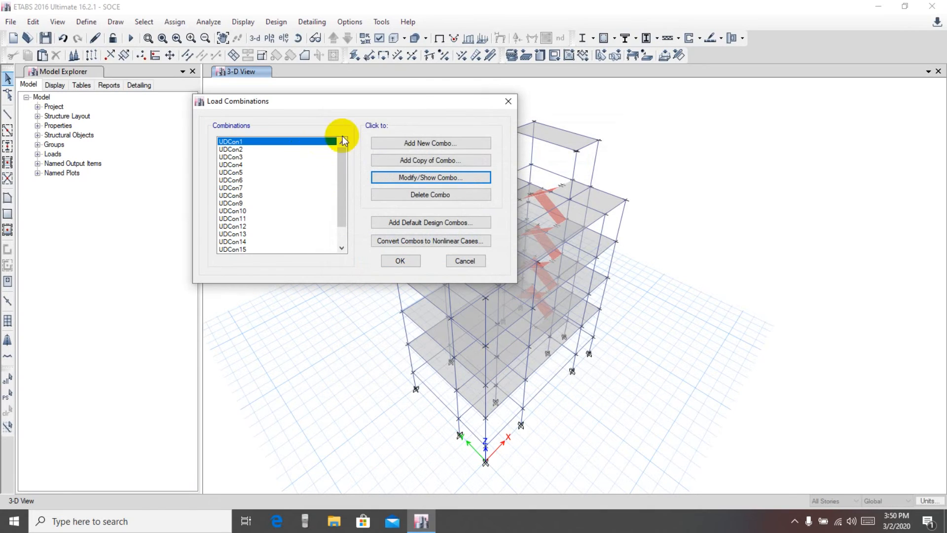
left_click(418, 143)
left_click(410, 276)
left_click_drag(500, 121, 455, 120)
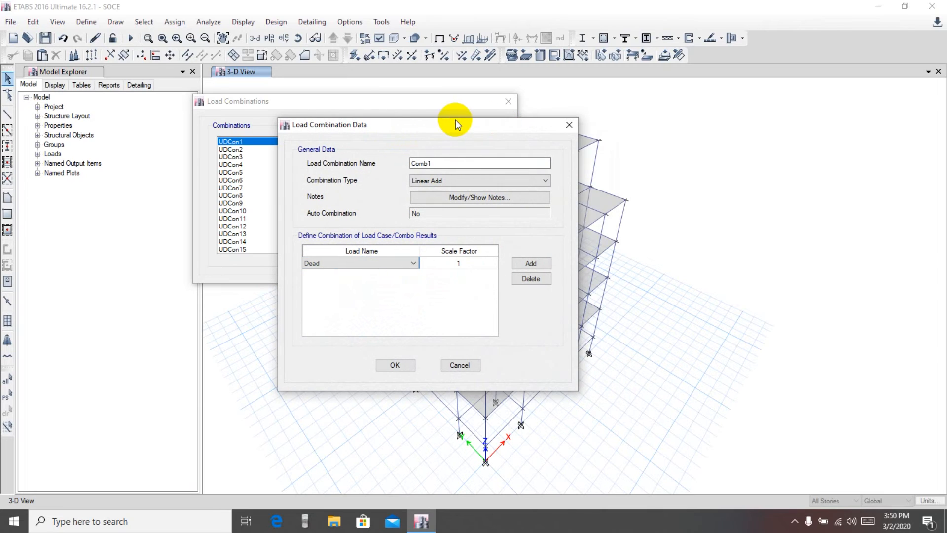
left_click(458, 365)
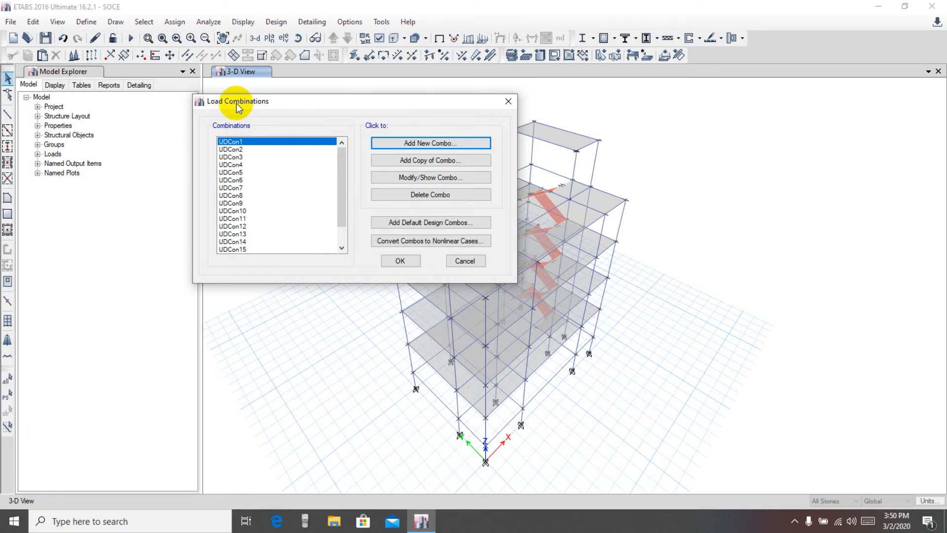
- Accept the generated load combinations for the model
left_click_drag(238, 108, 256, 97)
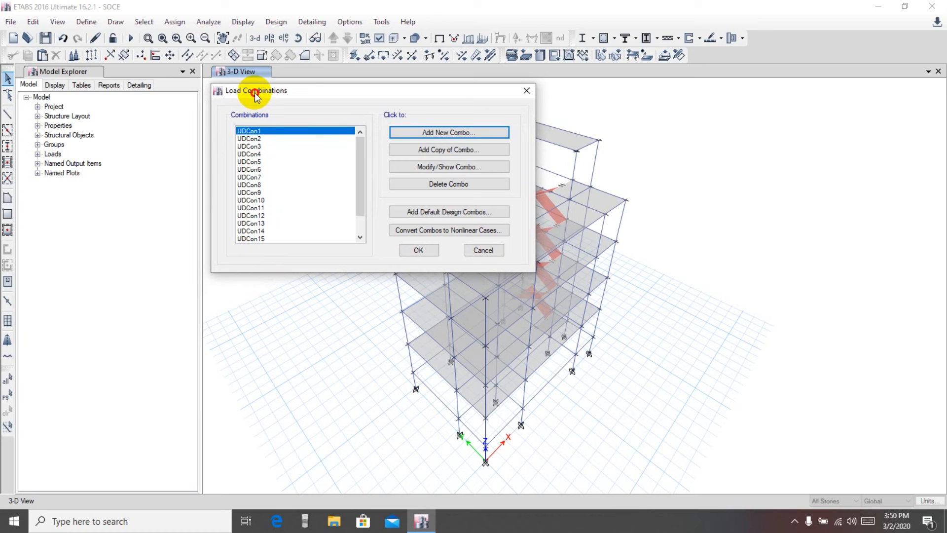
left_click(417, 252)
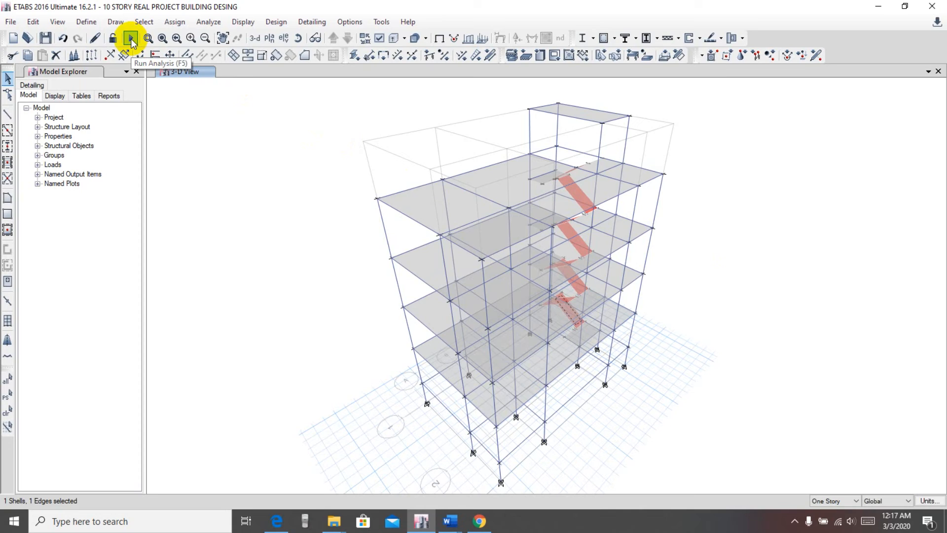
- Exclude the Modal case from the load cases to run, leaving the linear static cases set to run
left_click(210, 24)
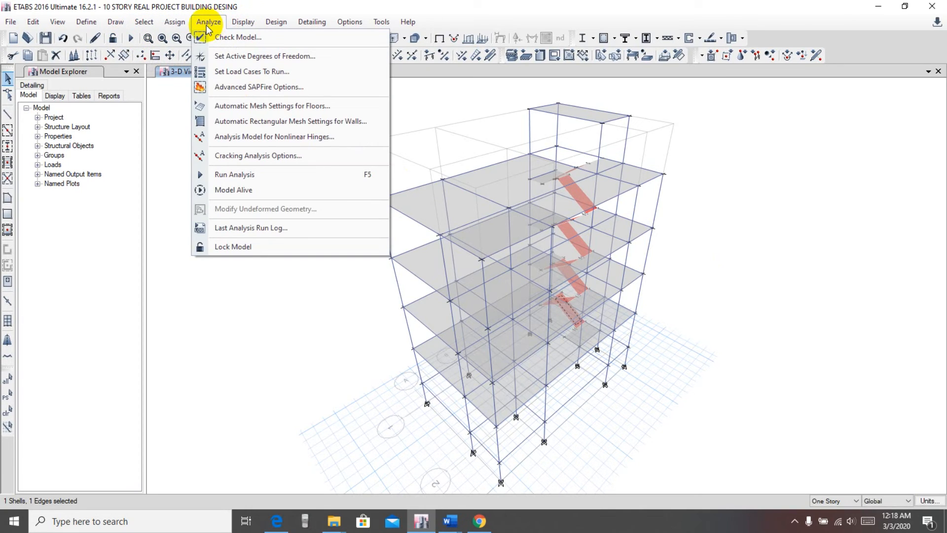
left_click(232, 71)
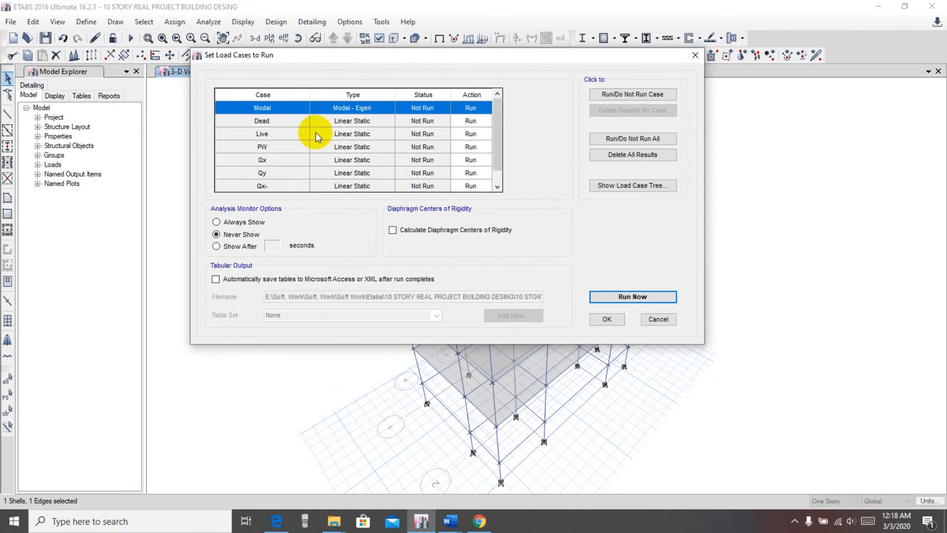
scroll(364, 148, "down", 1)
scroll(438, 151, "up", 1)
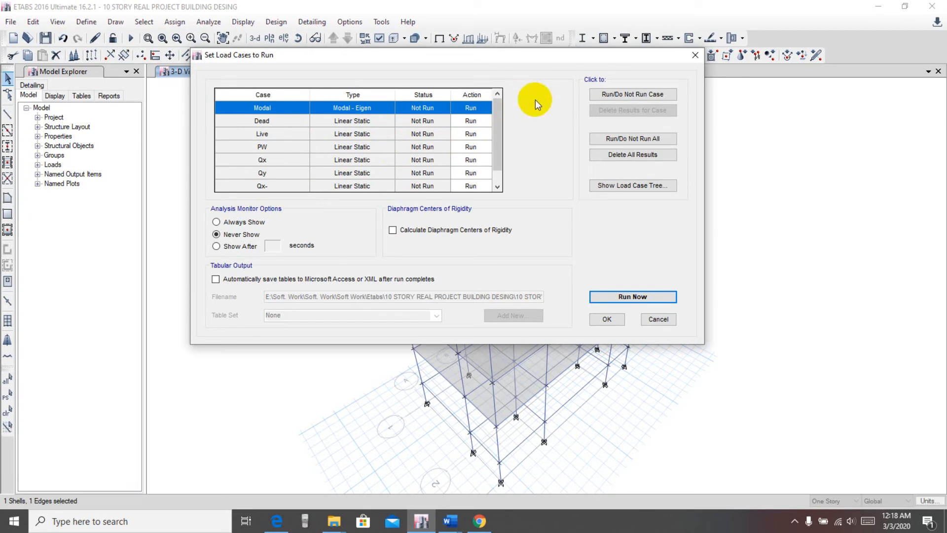
scroll(470, 130, "down", 1)
scroll(469, 167, "up", 1)
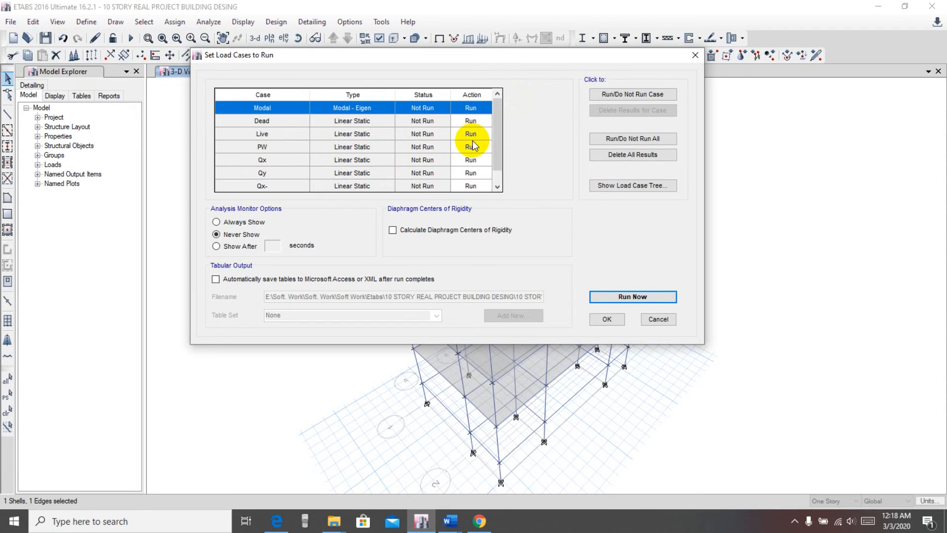
left_click(267, 121)
left_click(266, 107)
left_click(618, 94)
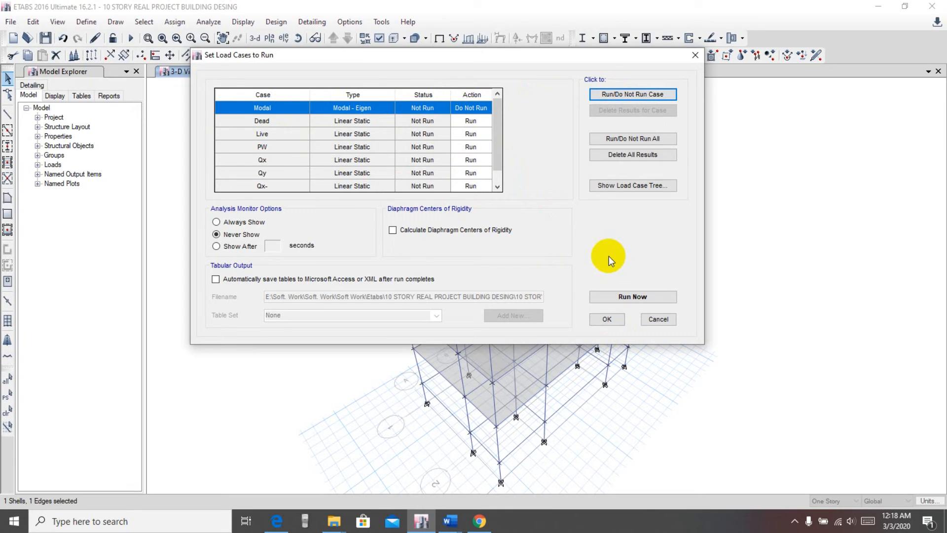
left_click(607, 320)
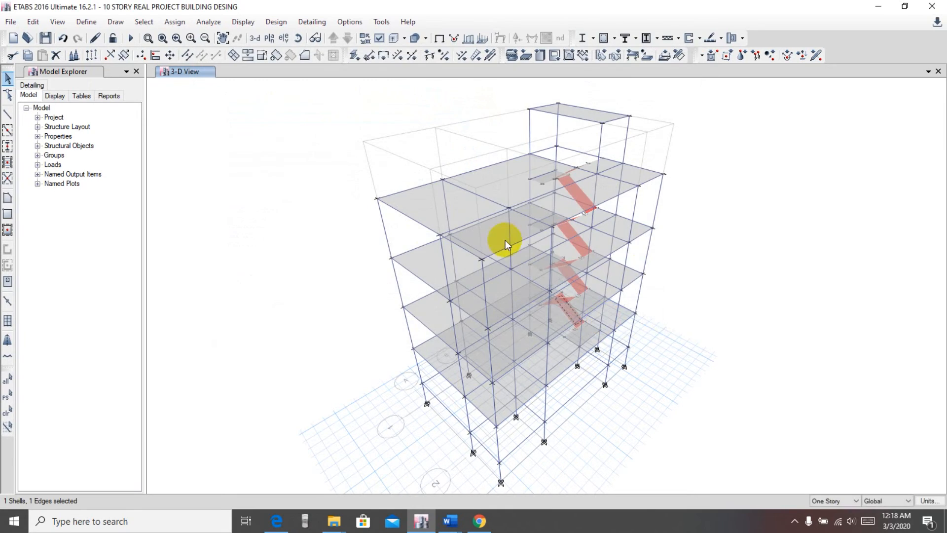
- Run the analysis and check joint displacements on the Dead load deformed shape, at the F4 slab and the stairs
left_click(130, 38)
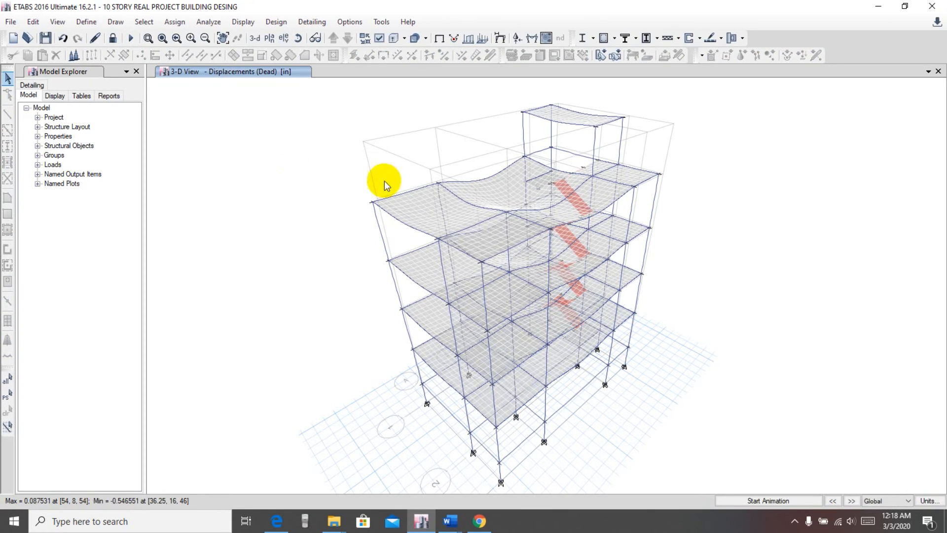
mouse_move(523, 186)
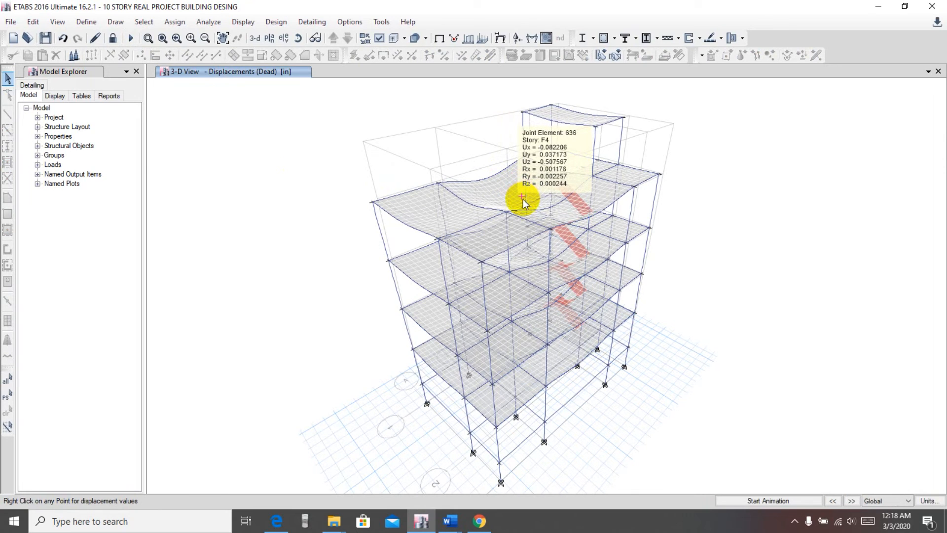
mouse_move(574, 294)
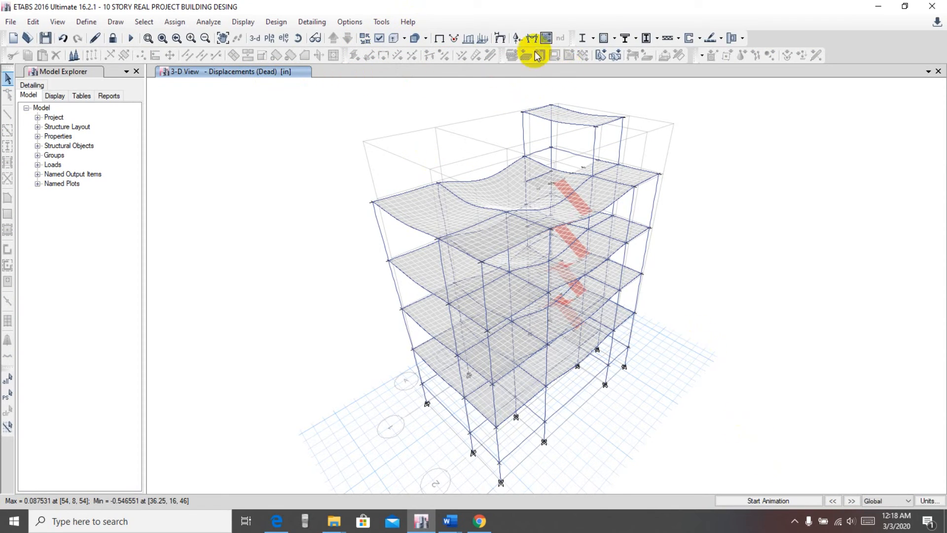
- Display the deformed shape for load case Qx and check the joint displacements along the building's corner column
left_click(499, 41)
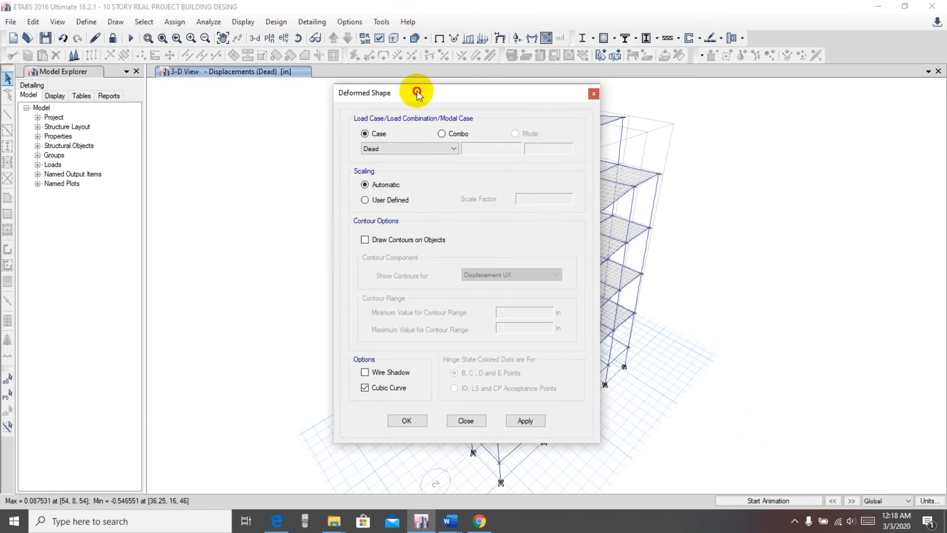
left_click_drag(416, 91, 157, 53)
left_click(141, 113)
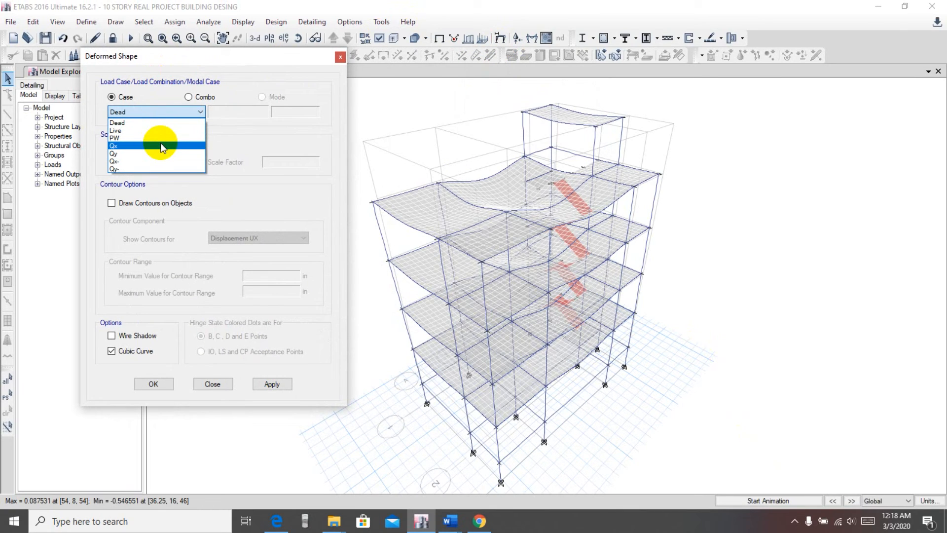
left_click(160, 145)
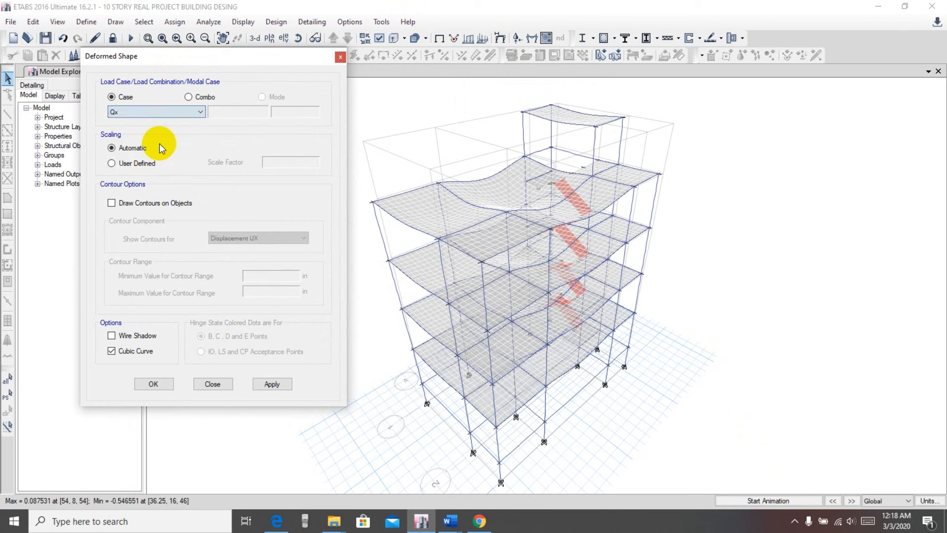
left_click(274, 387)
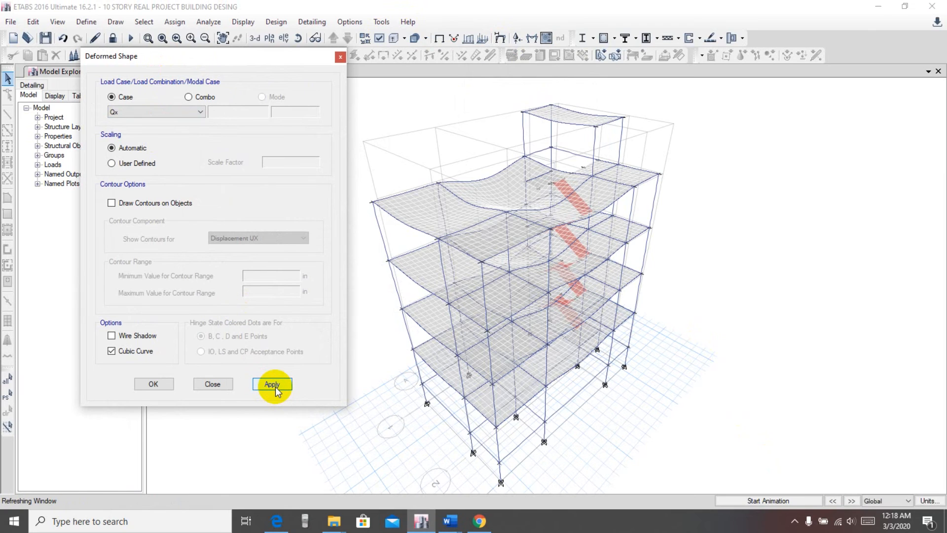
mouse_move(674, 170)
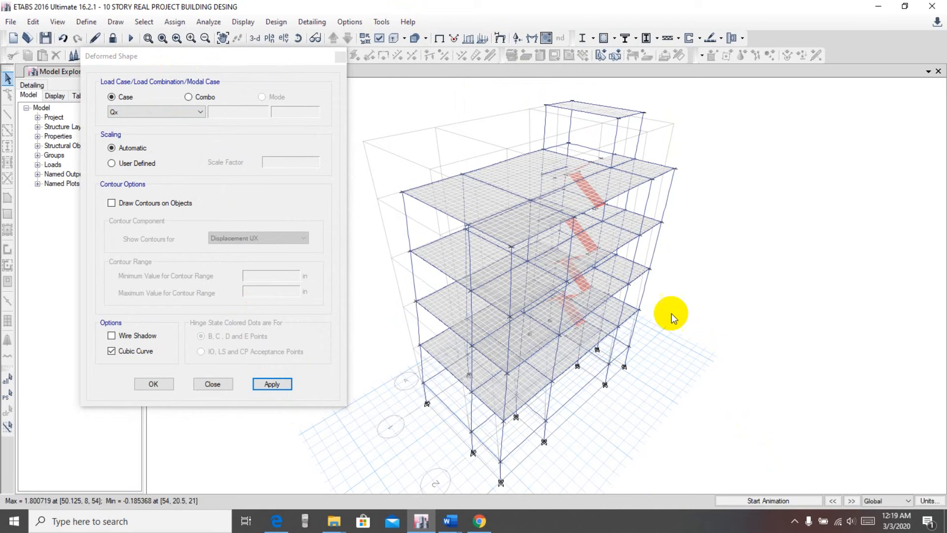
mouse_move(636, 311)
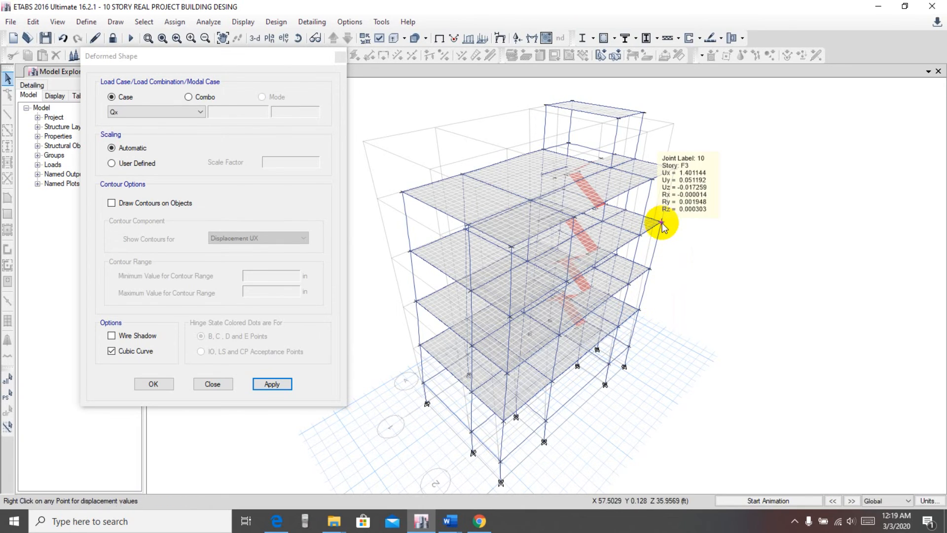
- Display the deformed shape for load case Qy and check the roof corner's joint displacement
left_click(136, 110)
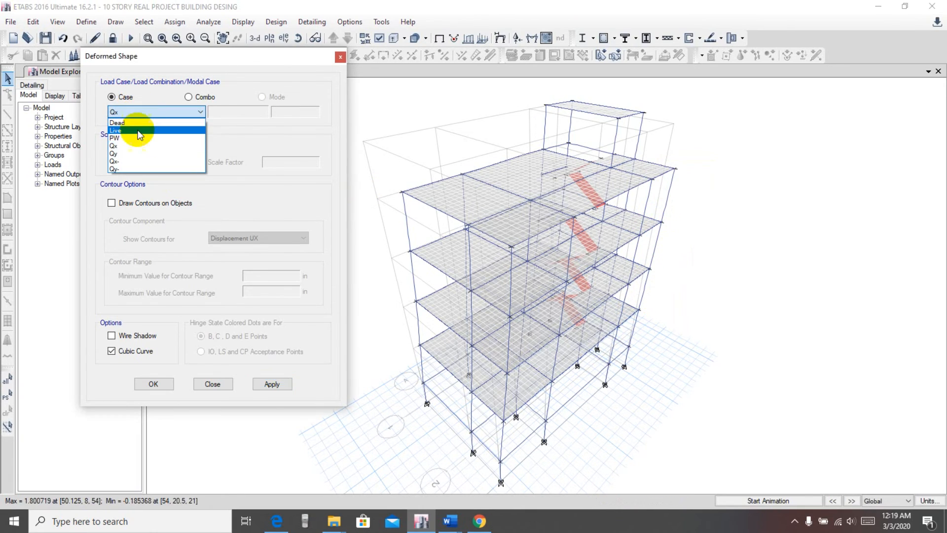
left_click(136, 155)
left_click(278, 387)
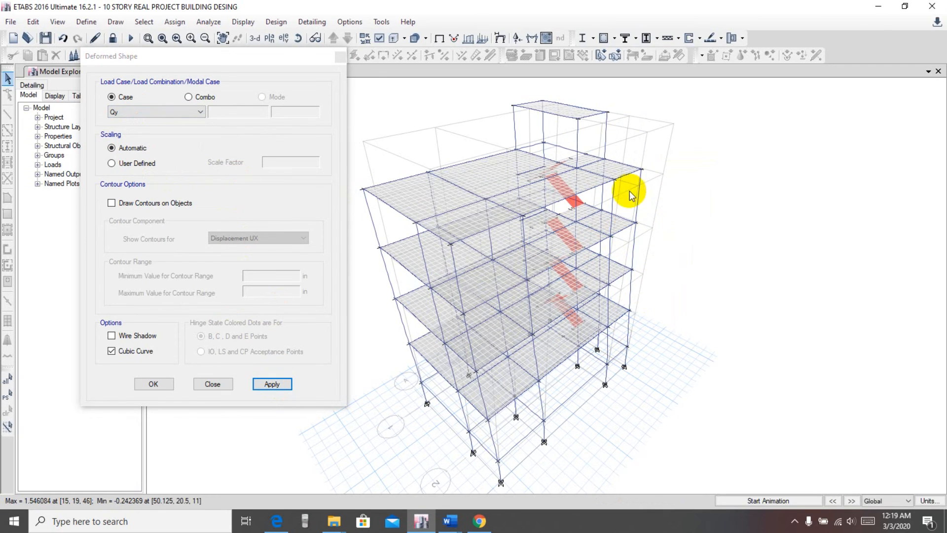
mouse_move(639, 170)
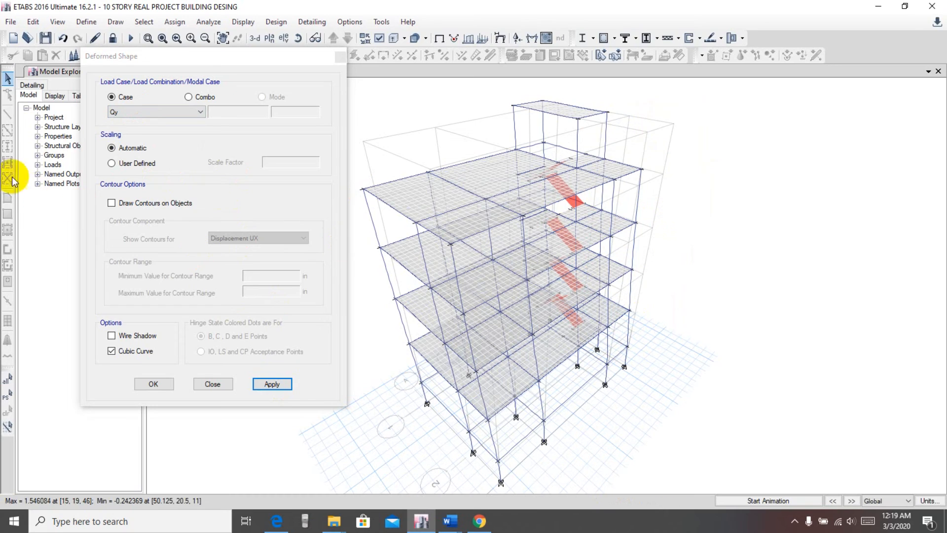
left_click(213, 384)
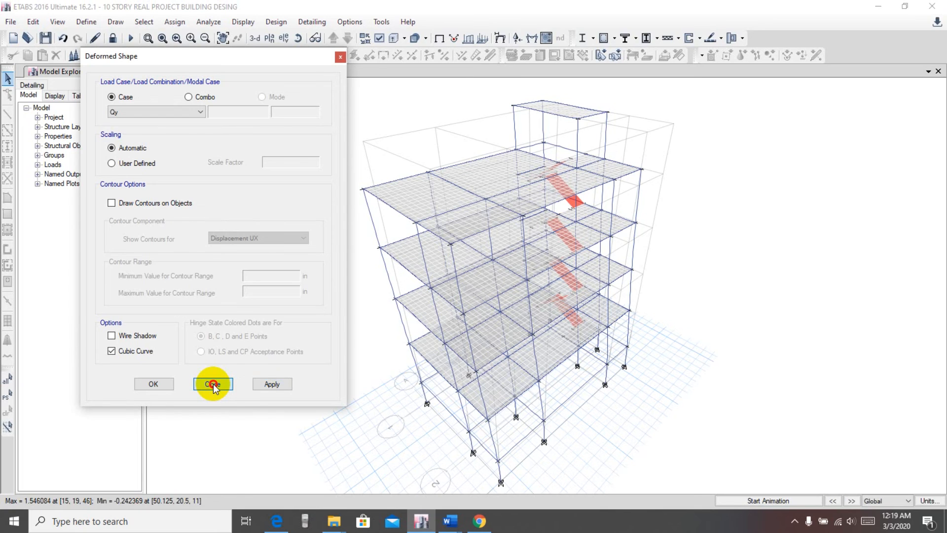
- Animate the Qy deformed shape to observe the building's sway, and stop the animation
mouse_move(741, 349)
middle_mouse_down()
mouse_move(740, 331)
mouse_move(726, 328)
mouse_move(727, 340)
middle_mouse_up()
middle_click_drag(701, 279, 702, 284)
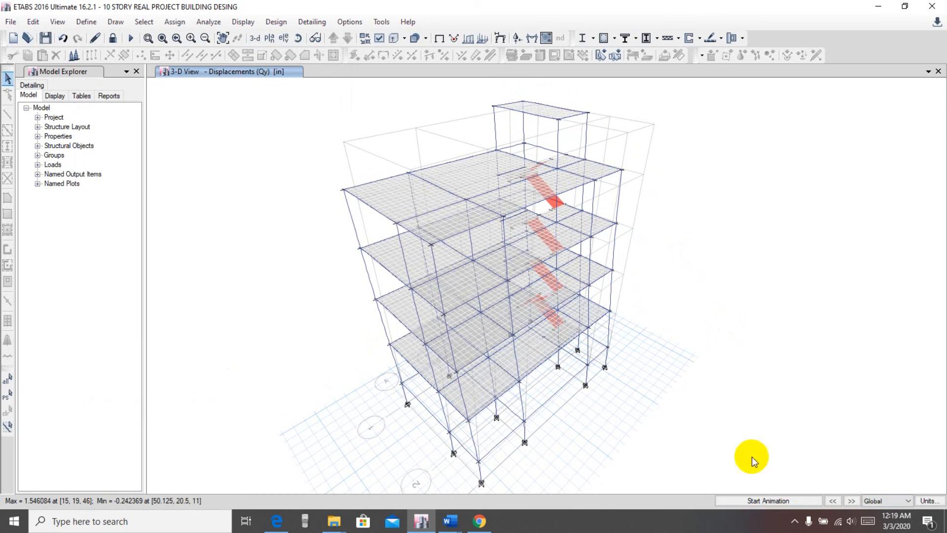
left_click(768, 501)
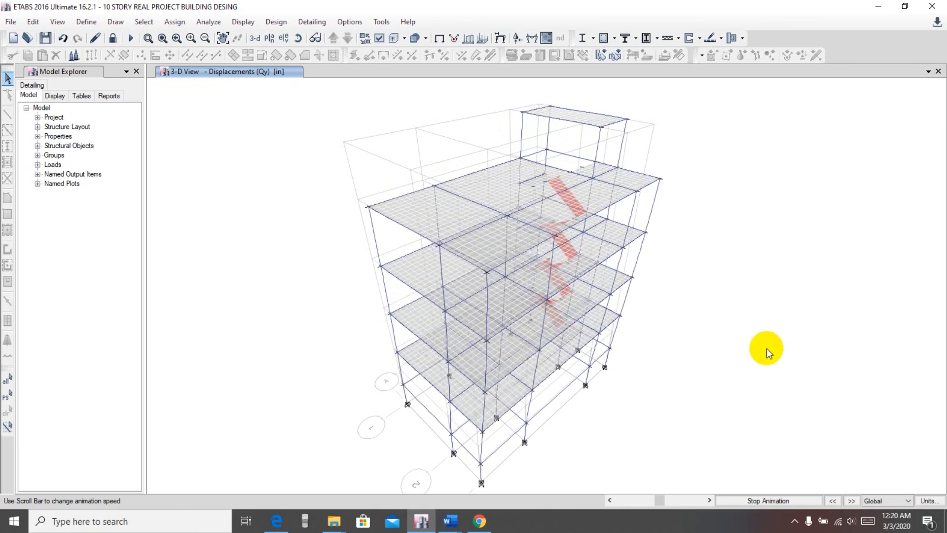
left_click(770, 500)
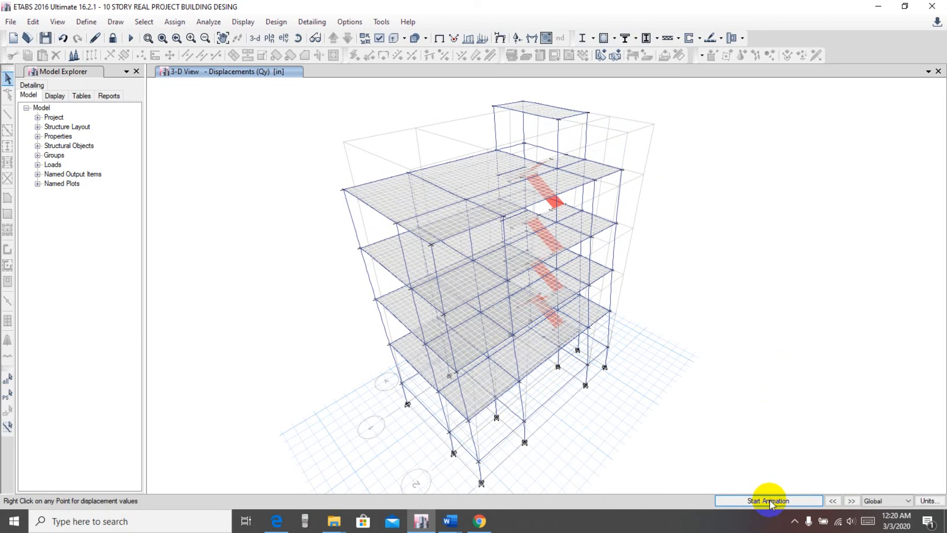